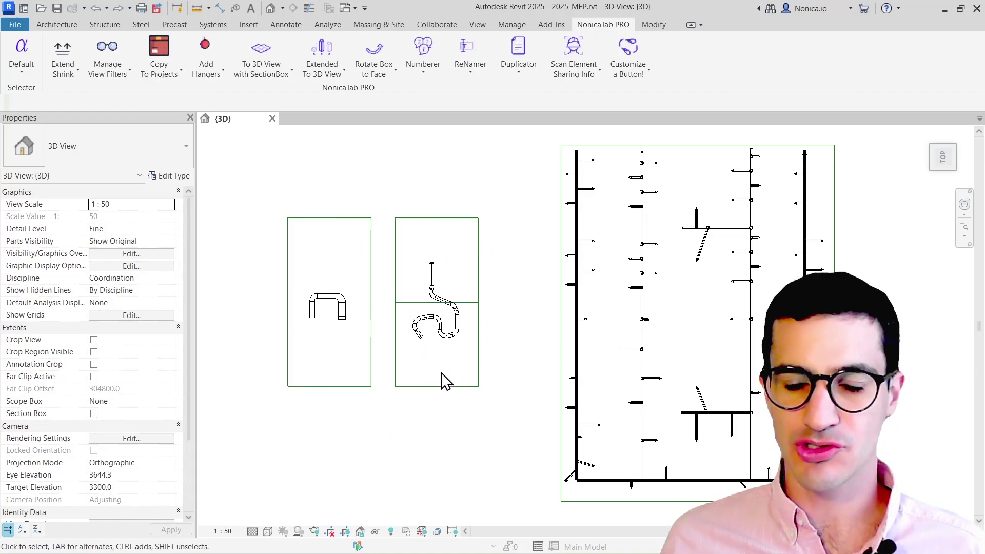
- Orbit and zoom through the pipe runs, selecting a pipe hanger to inspect it
scroll(809, 171, up, 2)
scroll(810, 171, up, 1)
click(807, 177)
shift+middle_drag(807, 177, 689, 100)
scroll(621, 378, up, 6)
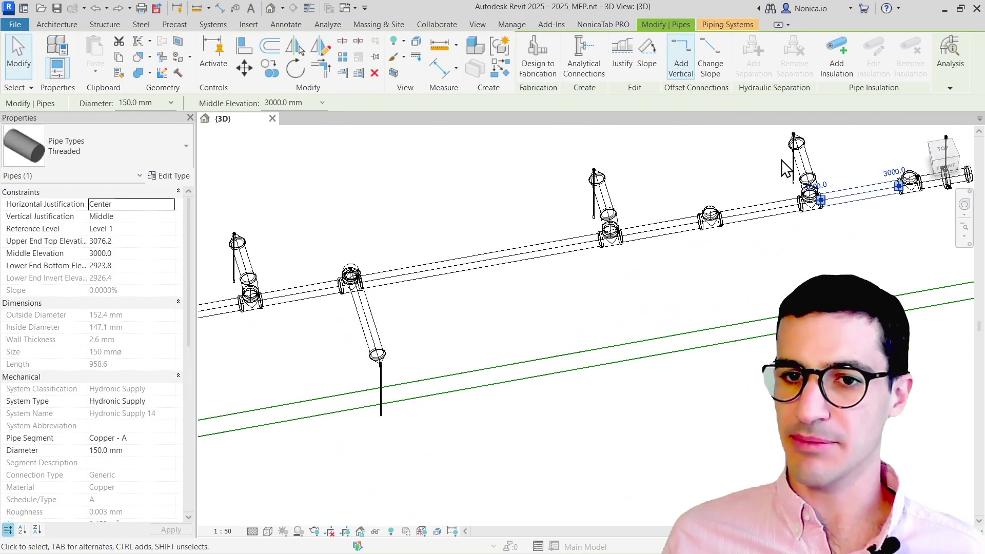
scroll(621, 379, down, 10)
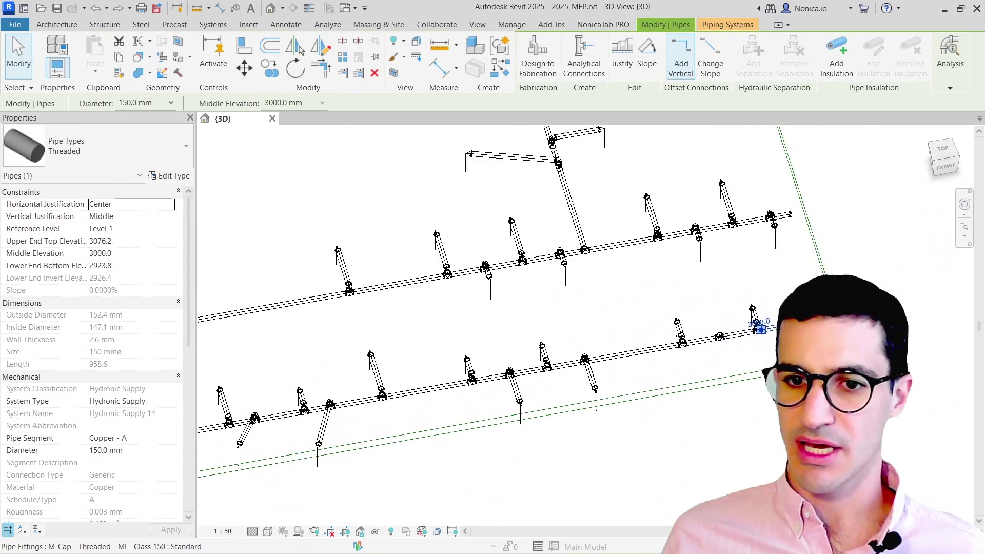
scroll(667, 333, up, 3)
click(670, 335)
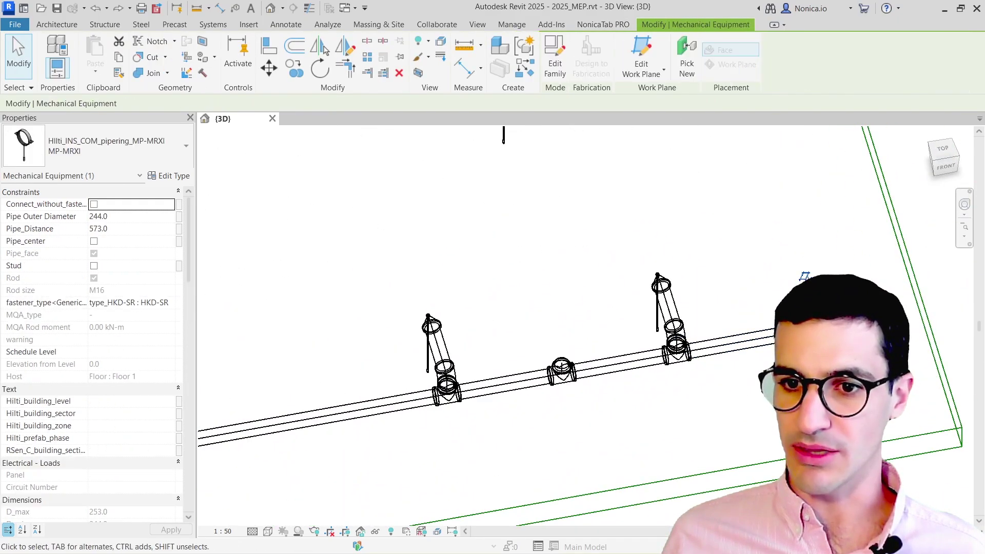
scroll(667, 333, down, 6)
scroll(436, 239, down, 3)
key(Escape)
- Zoom in on the U-shaped fabrication duct and select its Flat Strap Hanger
shift+middle_drag(550, 279, 627, 354)
scroll(416, 359, down, 3)
scroll(497, 352, up, 6)
click(534, 336)
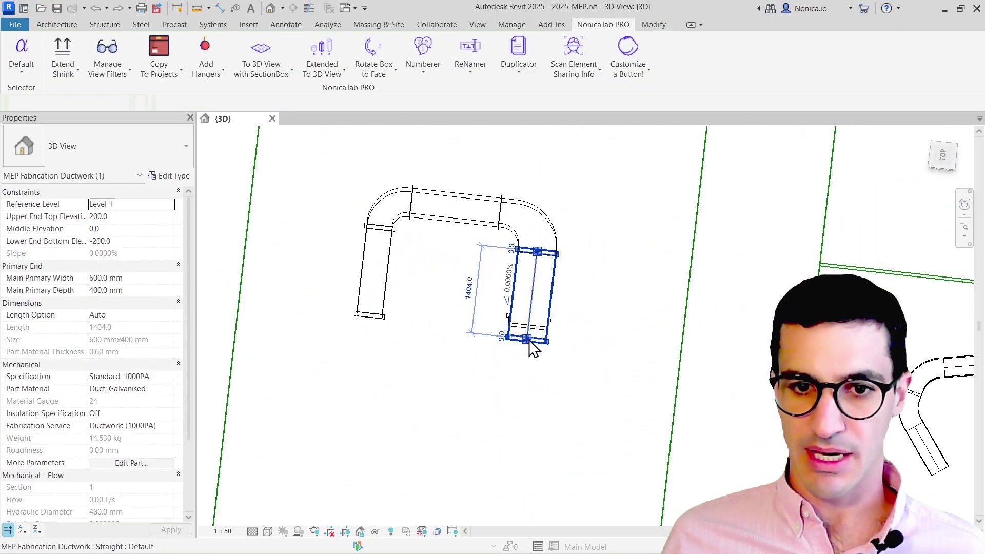
shift+middle_drag(543, 365, 661, 350)
scroll(534, 318, up, 4)
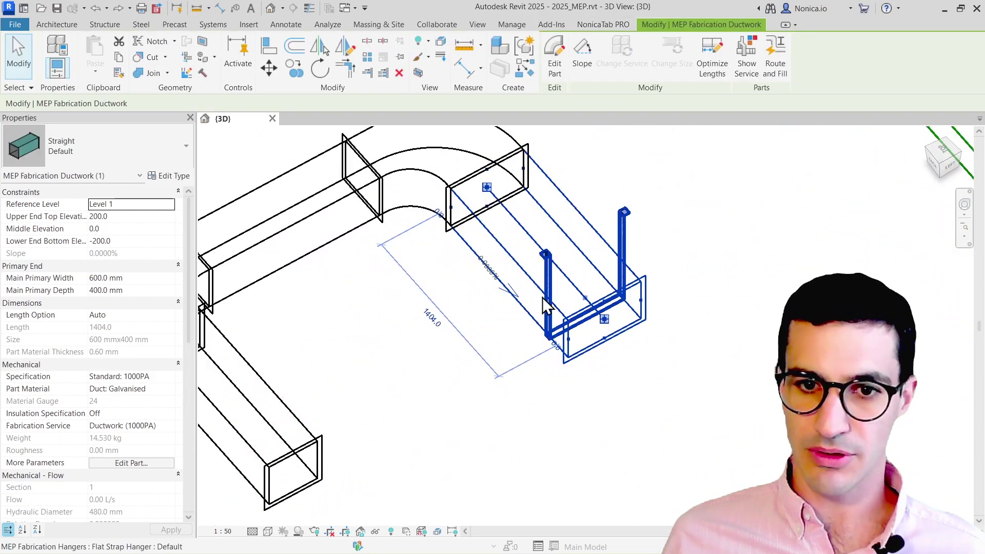
click(550, 292)
scroll(551, 293, down, 2)
scroll(700, 302, down, 2)
scroll(652, 297, up, 2)
- Launch NonicaTab PRO Add Hangers and move the Hangers/Supports Along a Path dialog aside
click(732, 374)
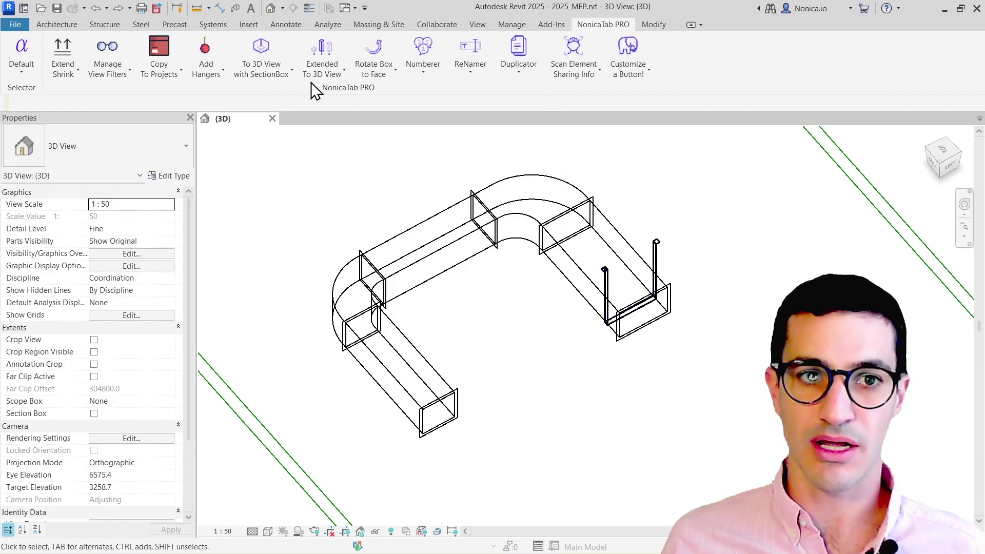
click(207, 51)
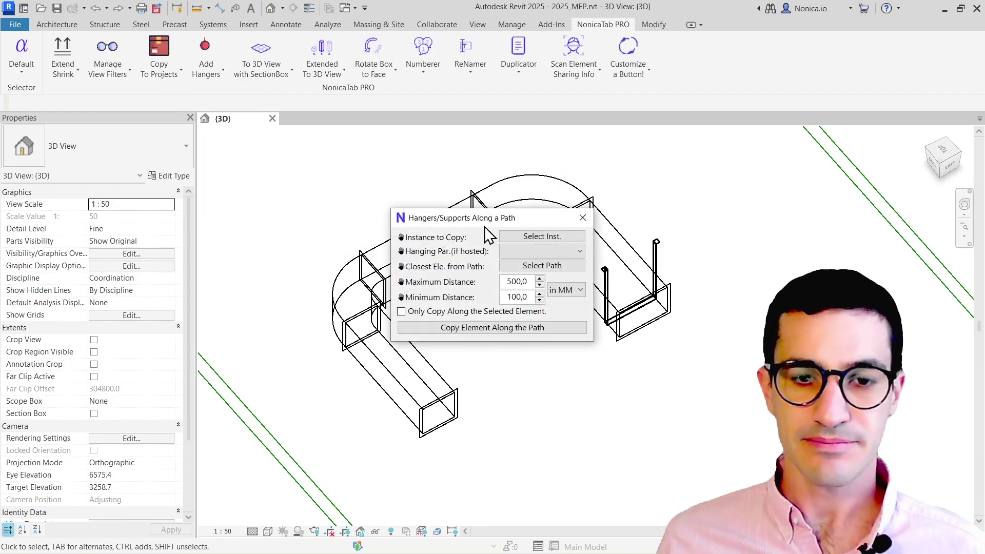
drag(482, 223, 298, 148)
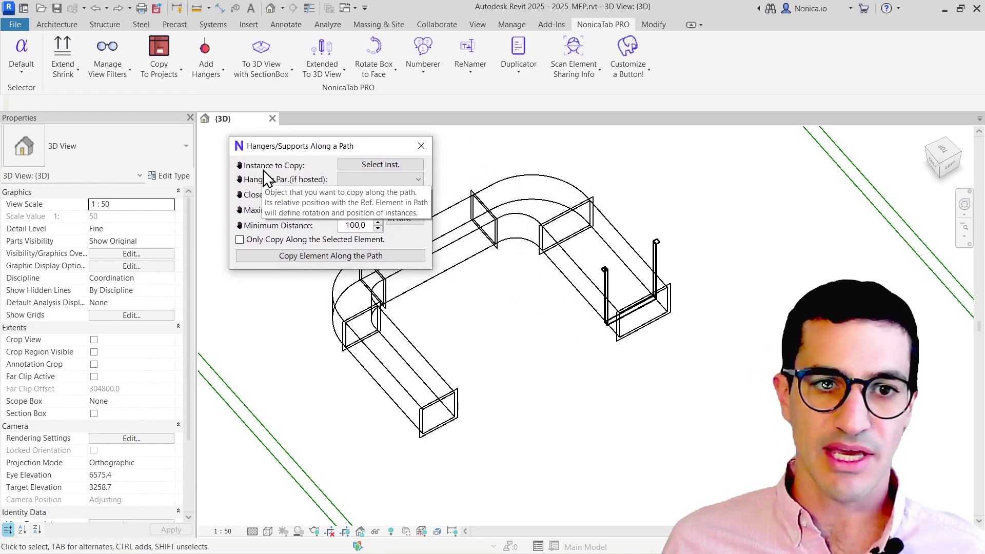
mouse_move(239, 166)
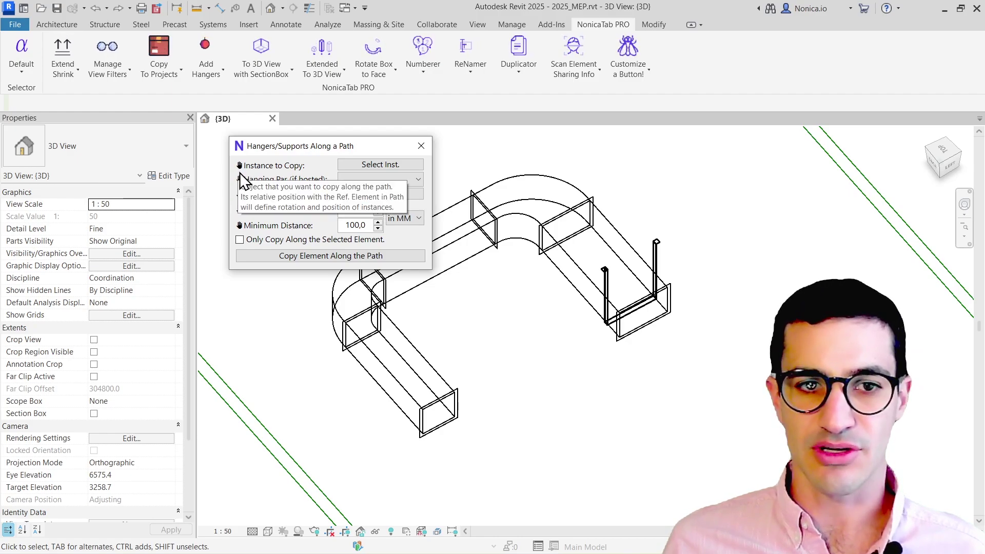
mouse_move(240, 198)
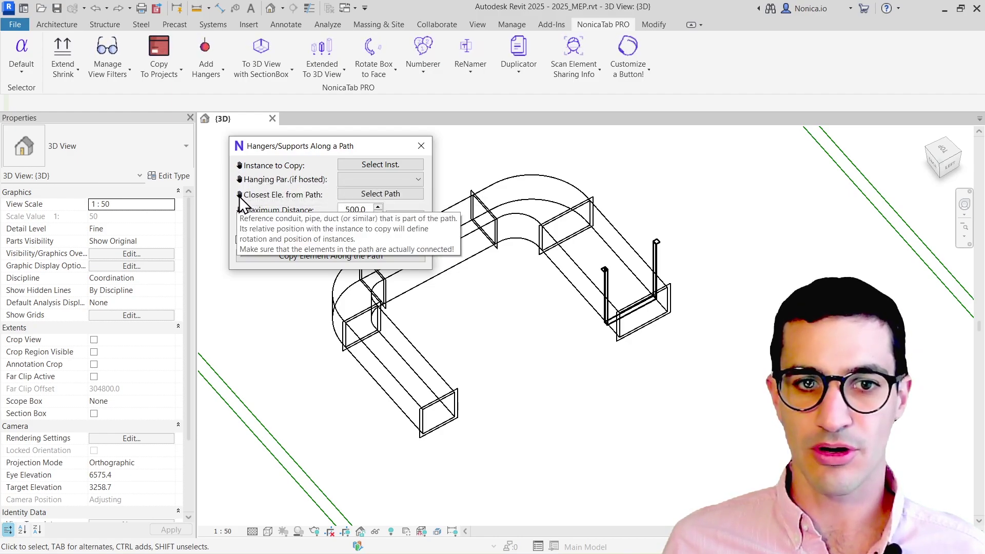
mouse_move(240, 227)
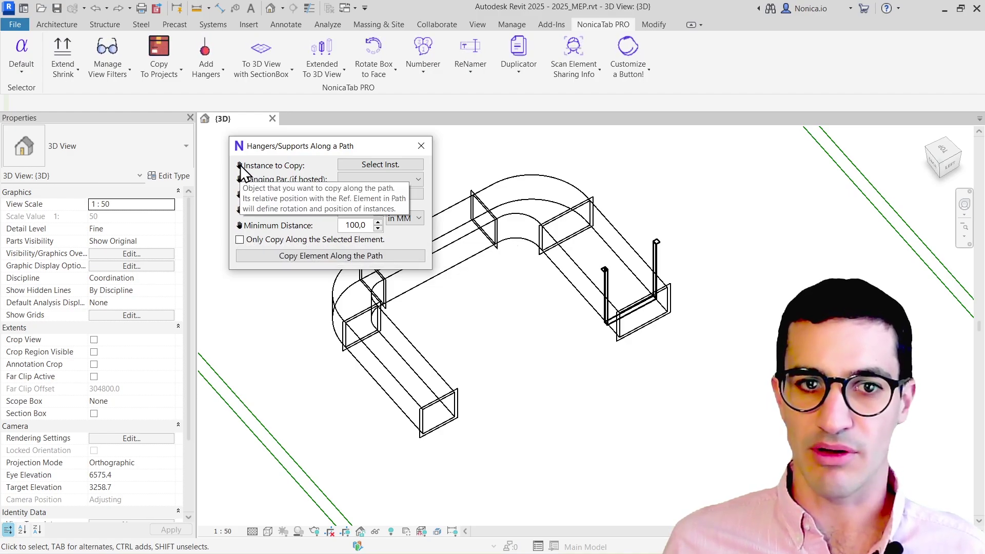
- Pick the duct's Flat Strap Hanger as the Instance to Copy
click(354, 164)
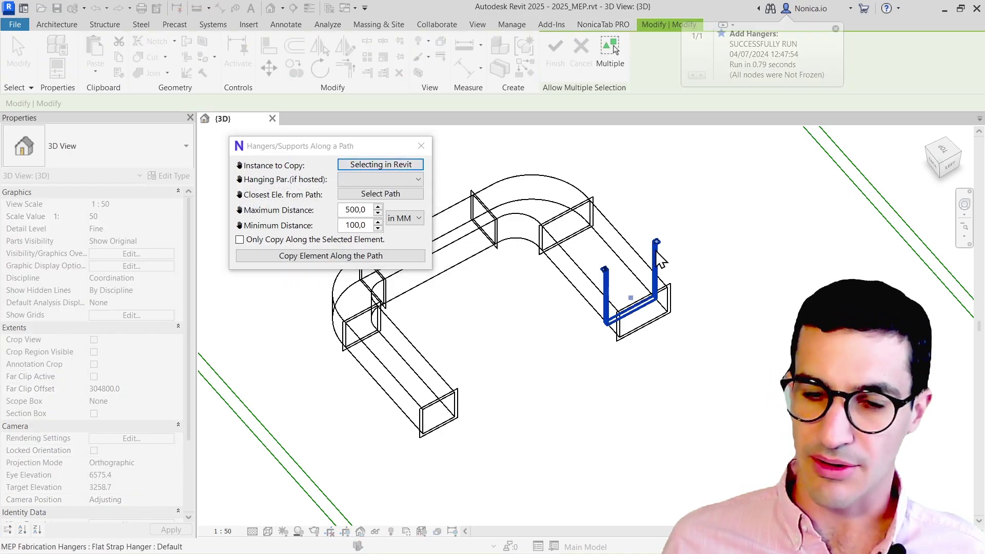
click(658, 259)
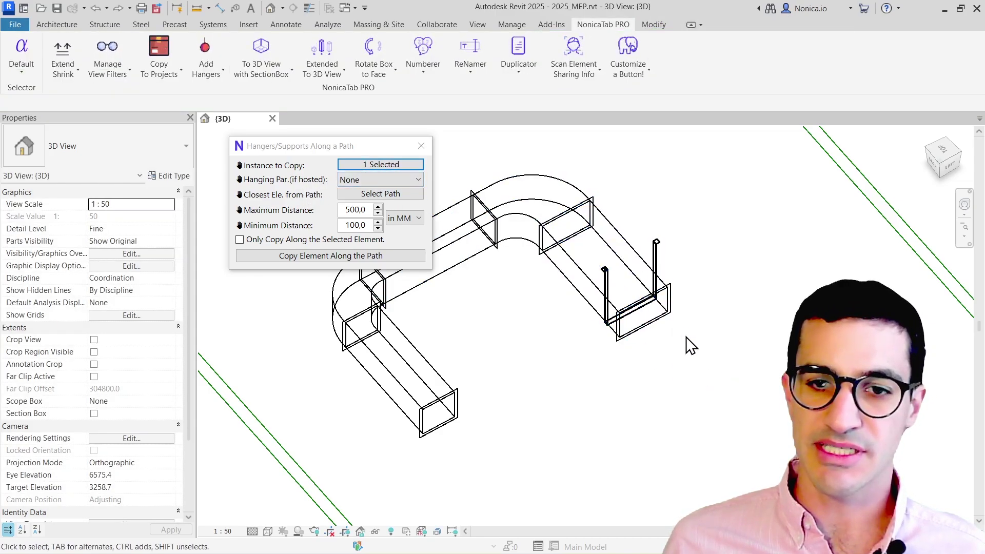
scroll(661, 361, down, 3)
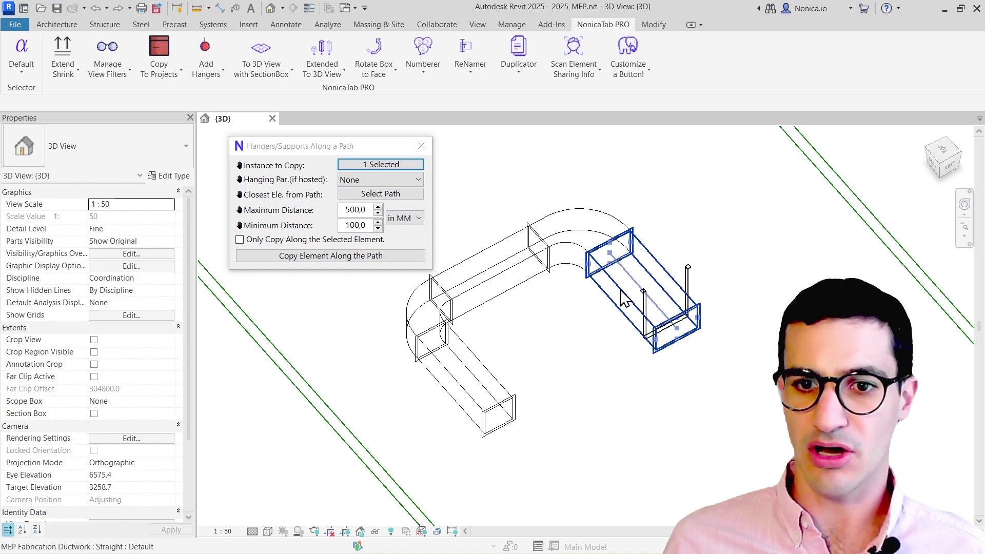
- Pick the straight duct under the hanger as the path, detecting 5 elements
click(378, 195)
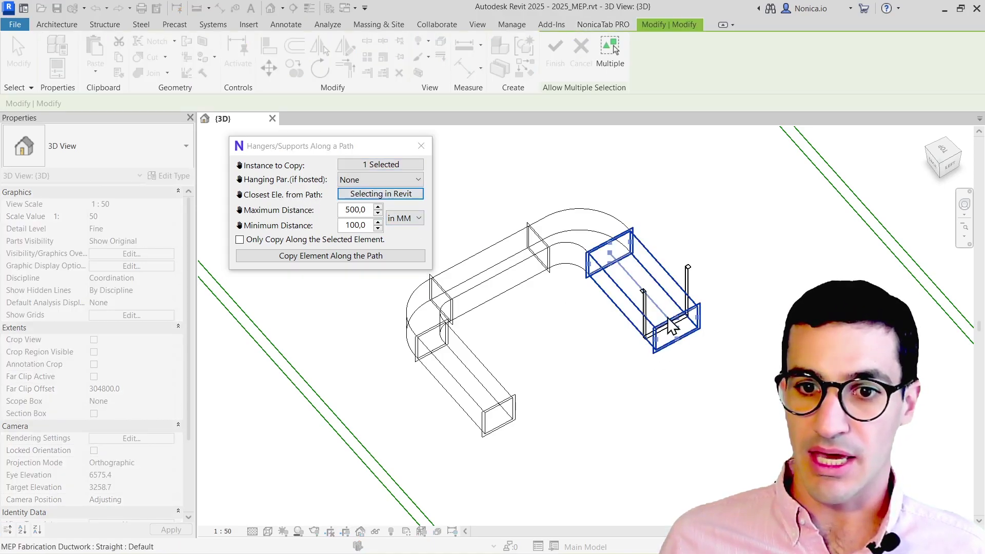
scroll(687, 331, up, 2)
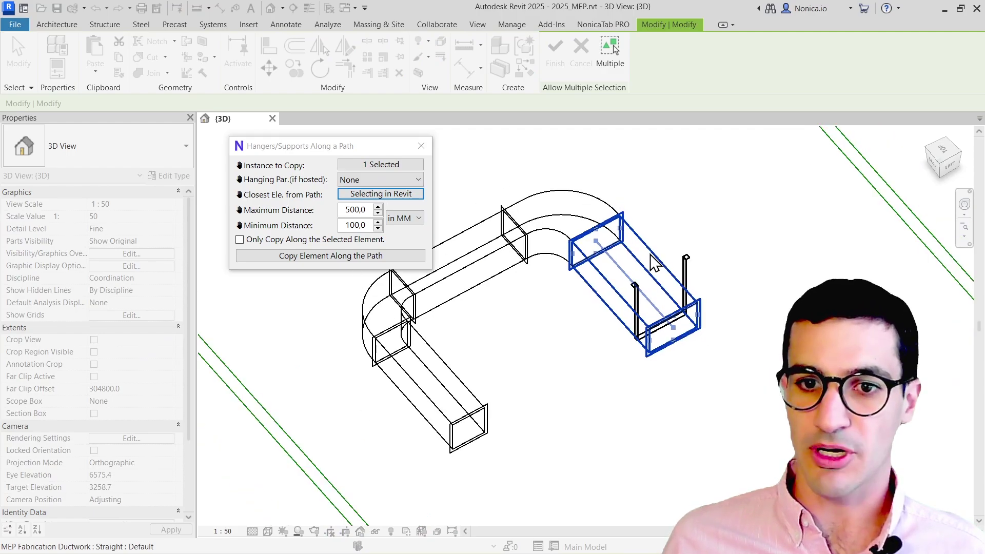
click(617, 293)
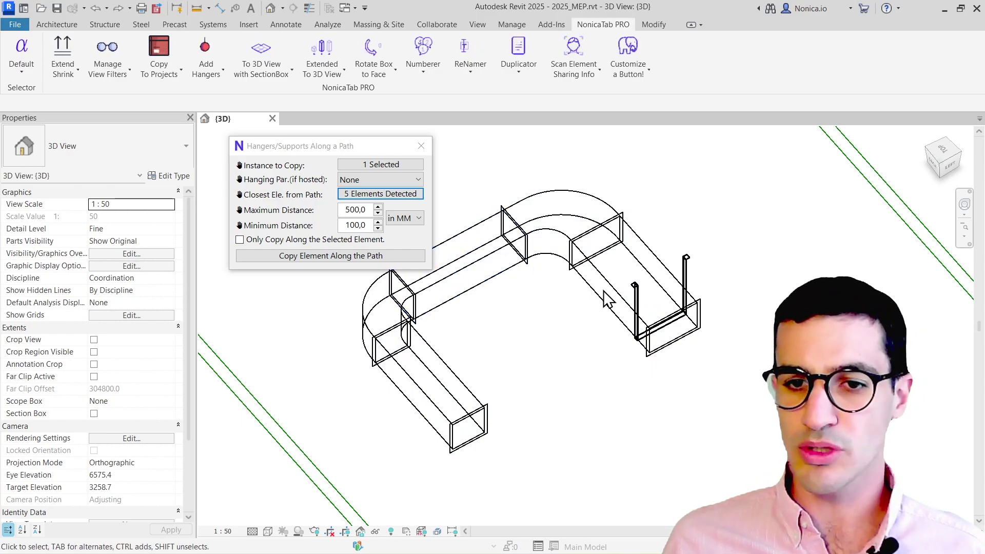
click(640, 339)
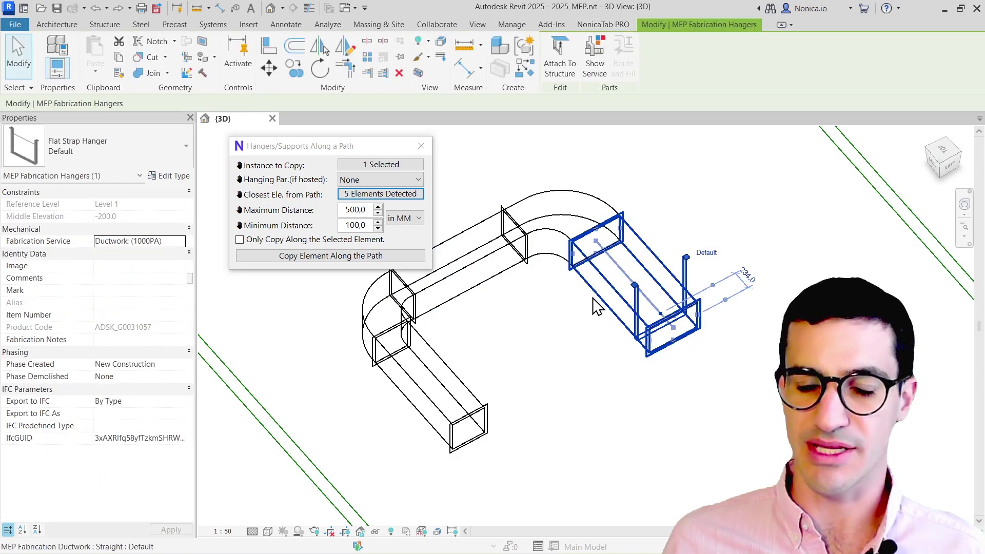
click(350, 211)
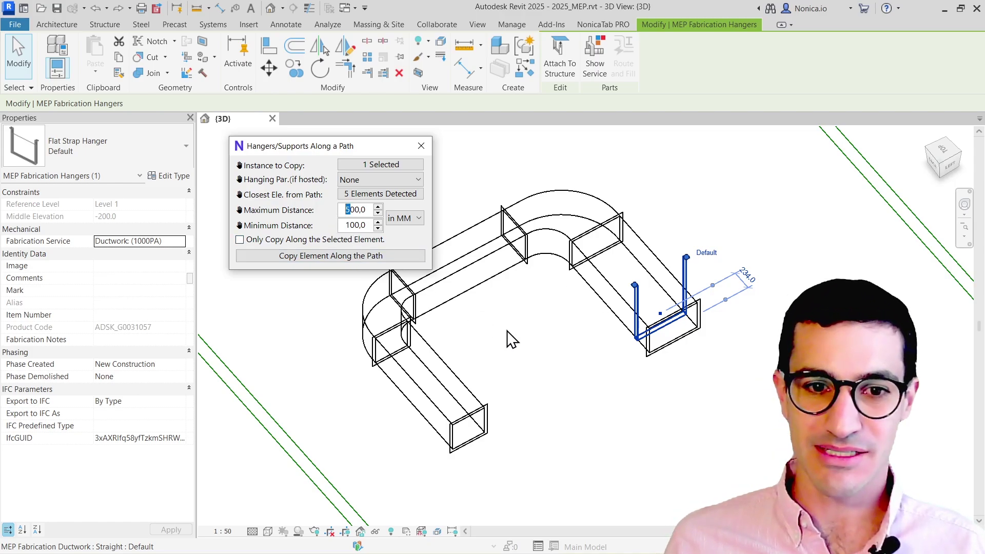
- Shorten the lower straight duct to about 320 mm
click(529, 354)
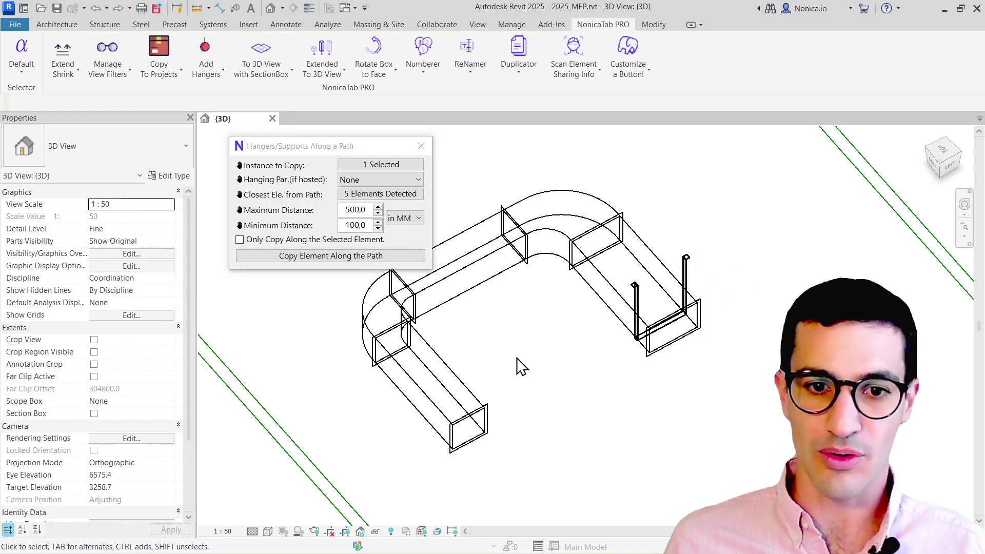
click(477, 439)
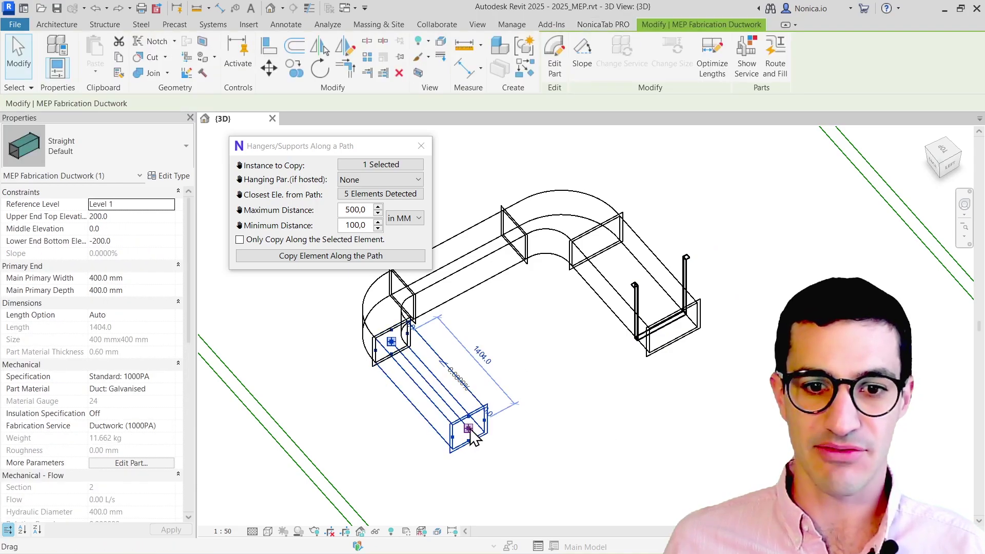
drag(470, 431, 402, 353)
- Set spacing to 700 mm maximum and 250 mm minimum, copying only along the selected element
double_click(352, 226)
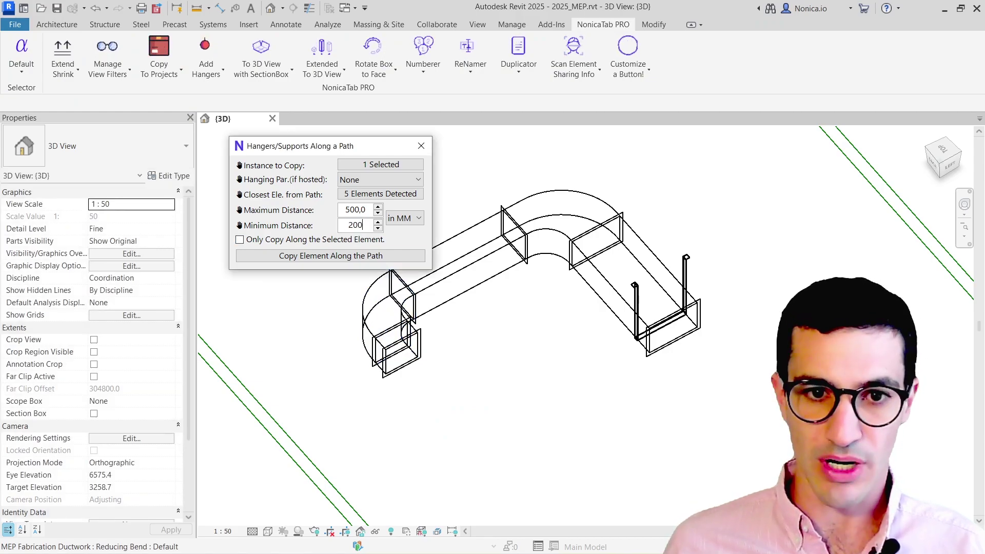
text(200)
click(465, 328)
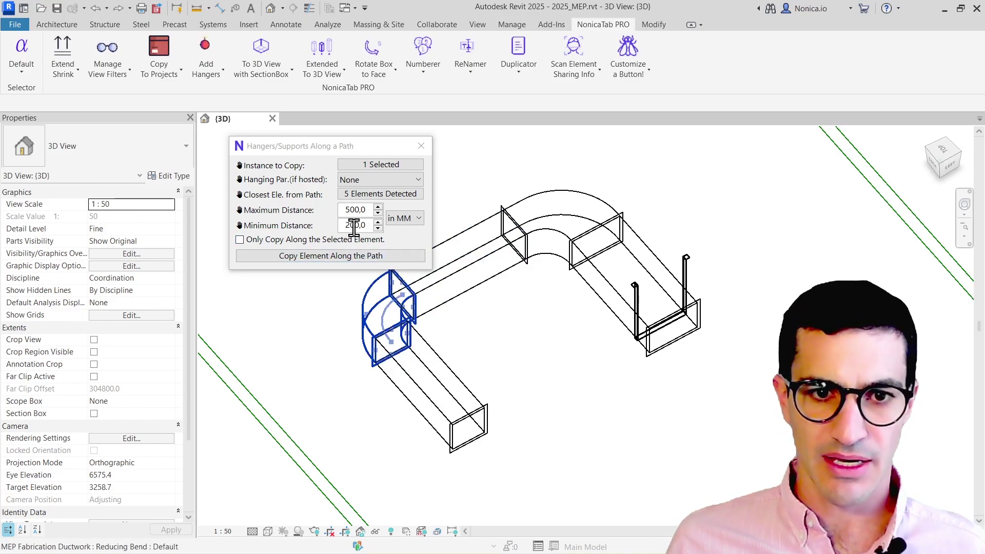
click(351, 211)
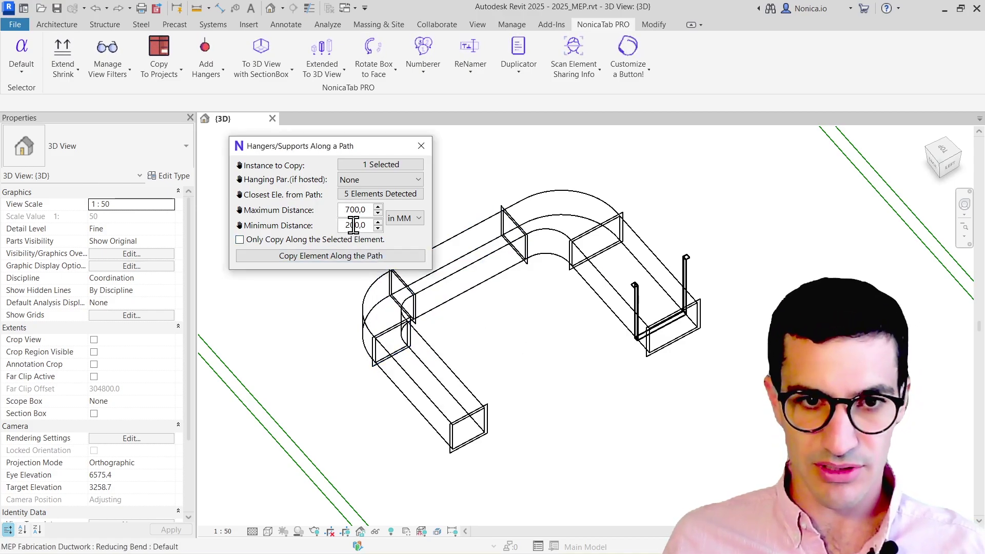
text(250)
click(258, 241)
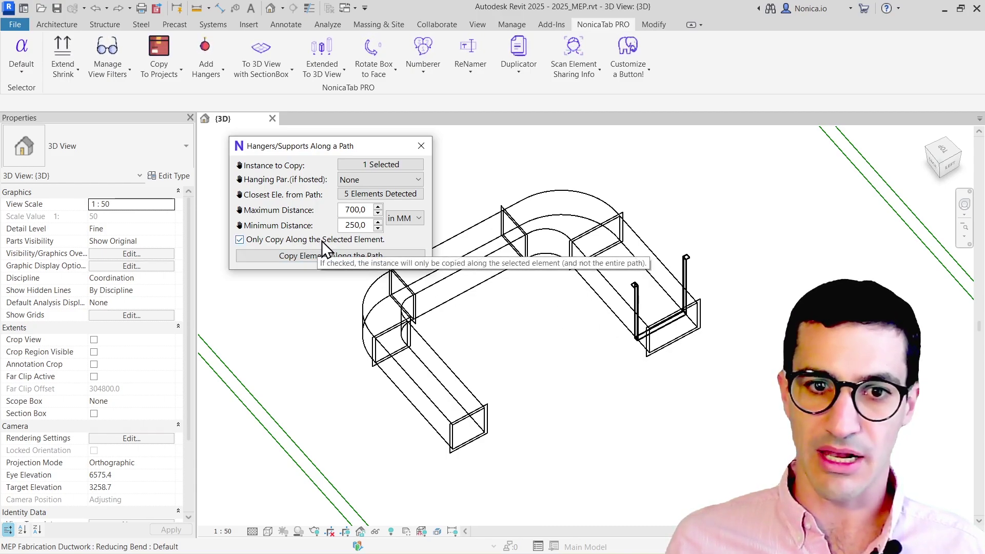
- Clear selected-element-only, copy the strap hanger along the whole duct path, and zoom out toward the cable tray
click(300, 241)
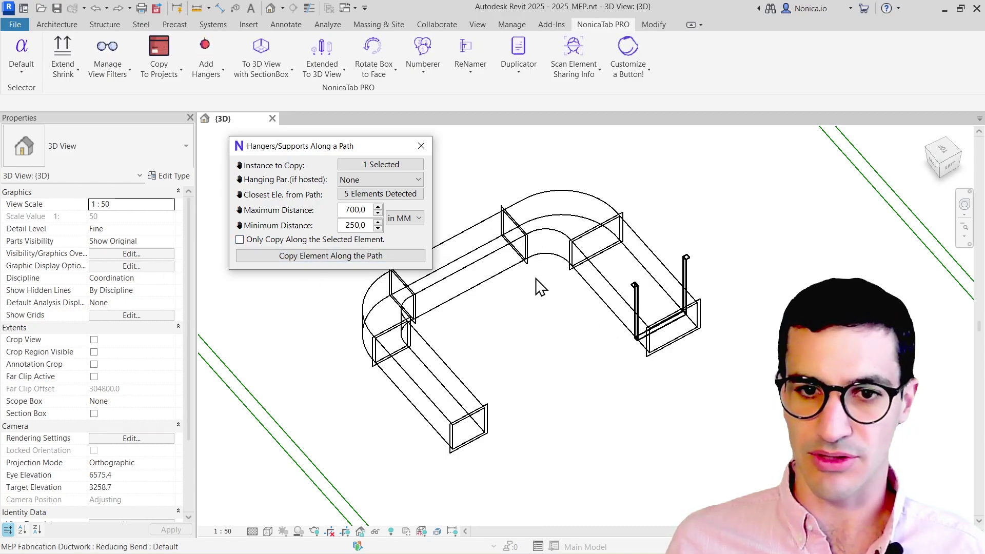
click(324, 257)
shift+middle_drag(493, 321, 725, 318)
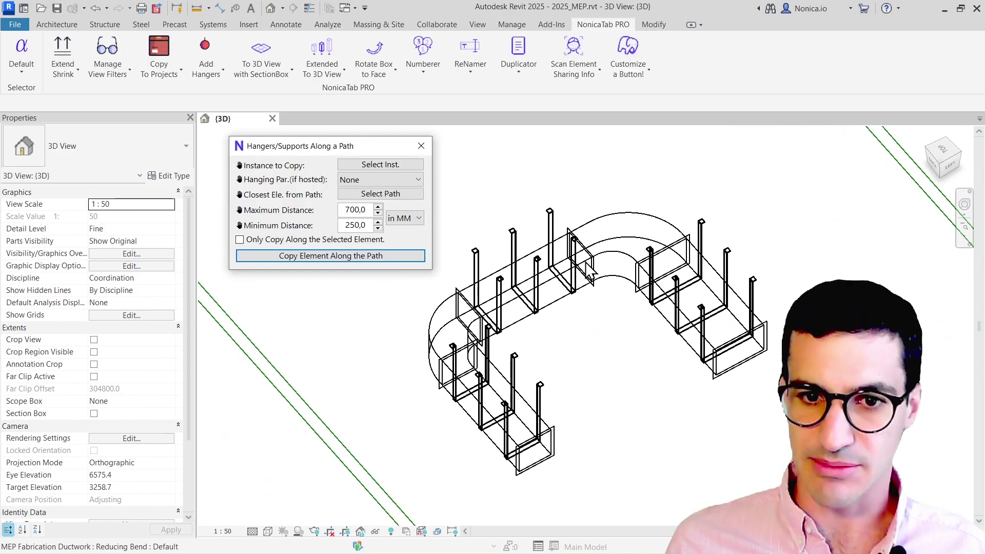
shift+middle_drag(524, 357, 695, 221)
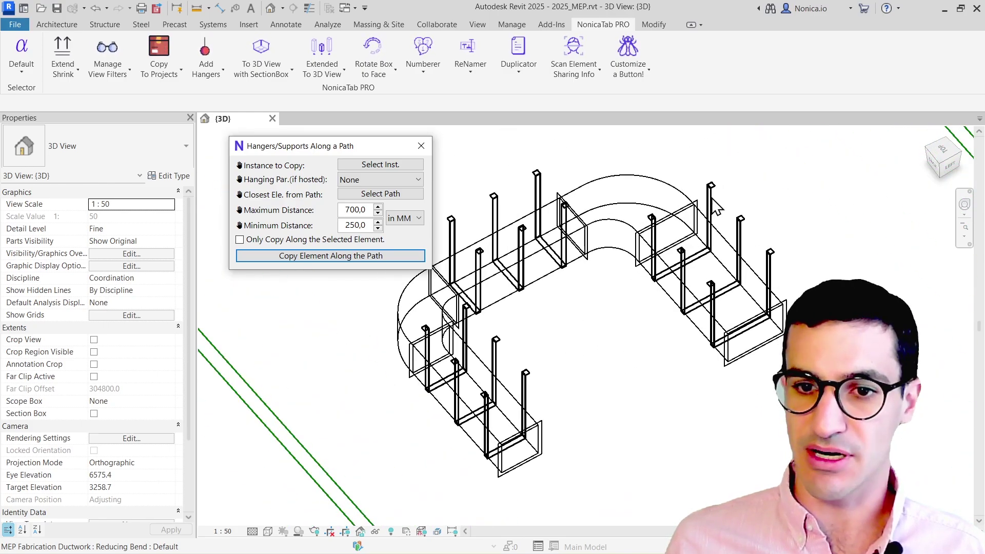
scroll(600, 280, down, 2)
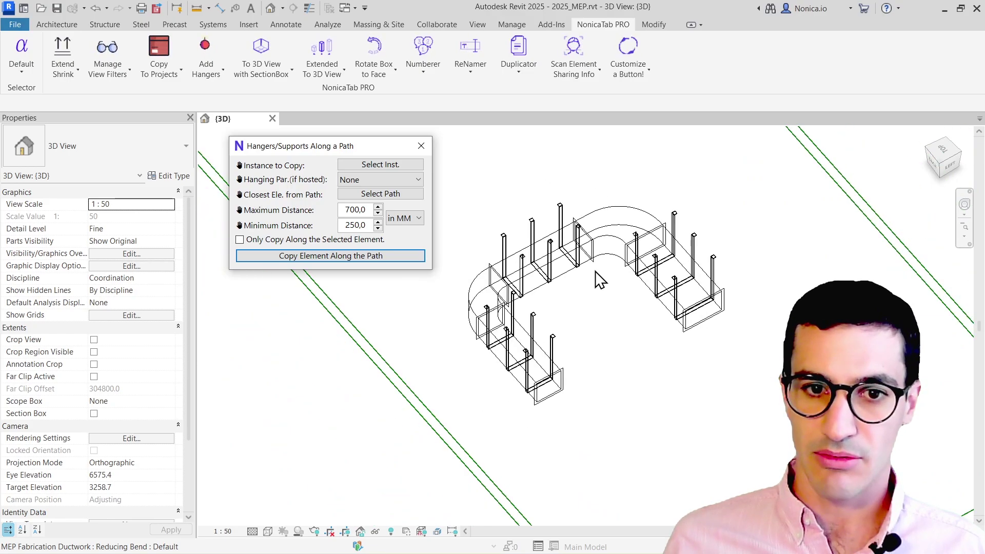
scroll(764, 269, down, 5)
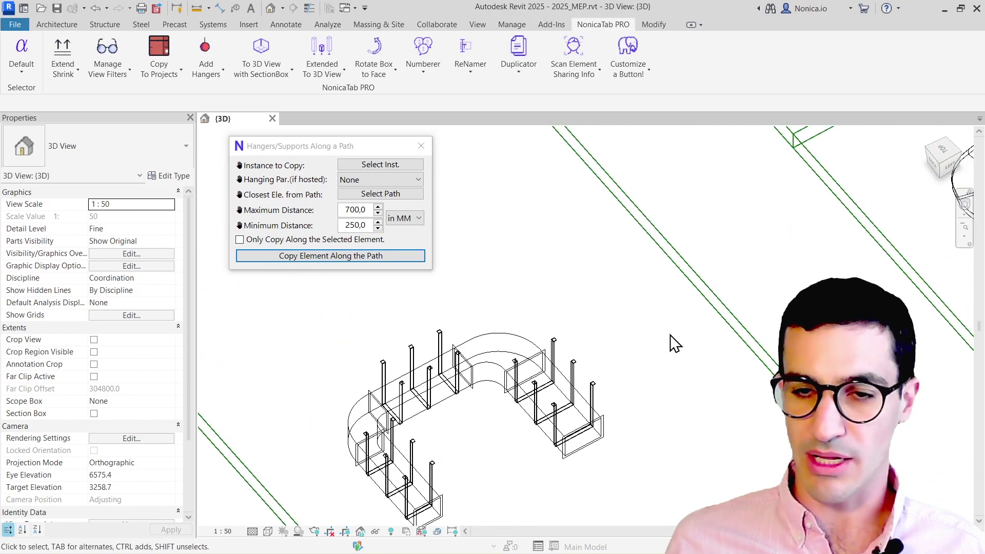
scroll(720, 274, up, 7)
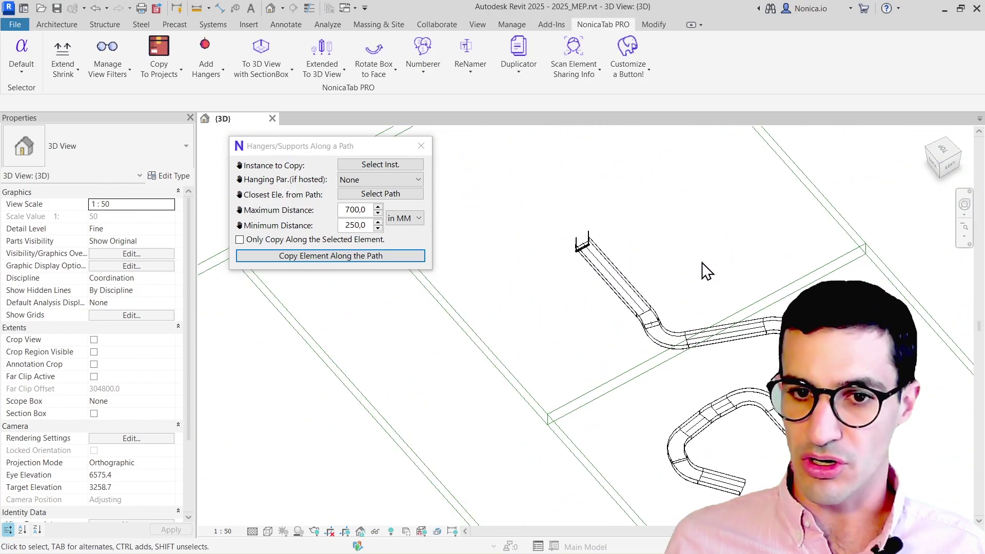
- Zoom onto the cable tray's end and select its 300 mm Legrand Hanging Rail support
middle_drag(586, 239, 632, 329)
scroll(632, 330, up, 3)
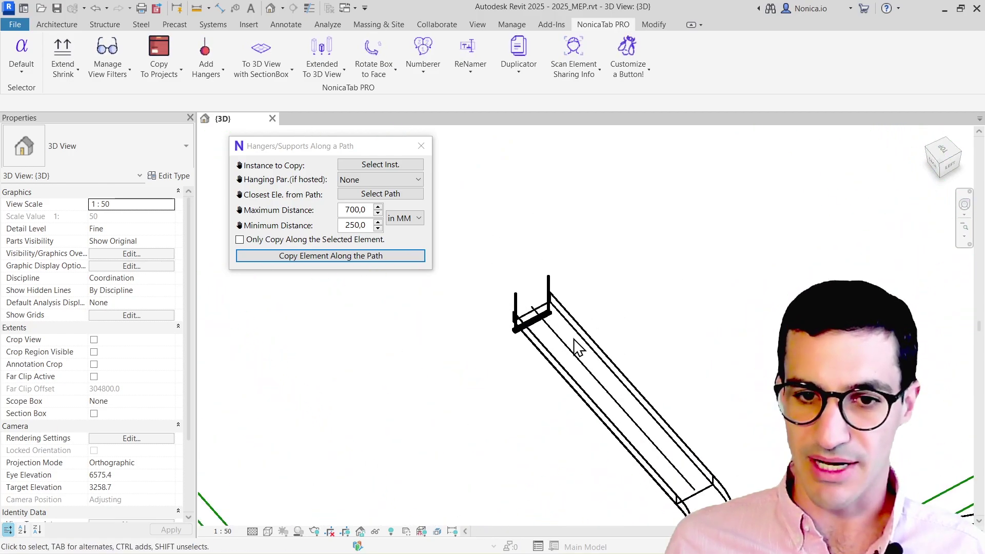
scroll(570, 333, up, 2)
click(533, 321)
click(587, 255)
click(539, 245)
scroll(578, 263, down, 1)
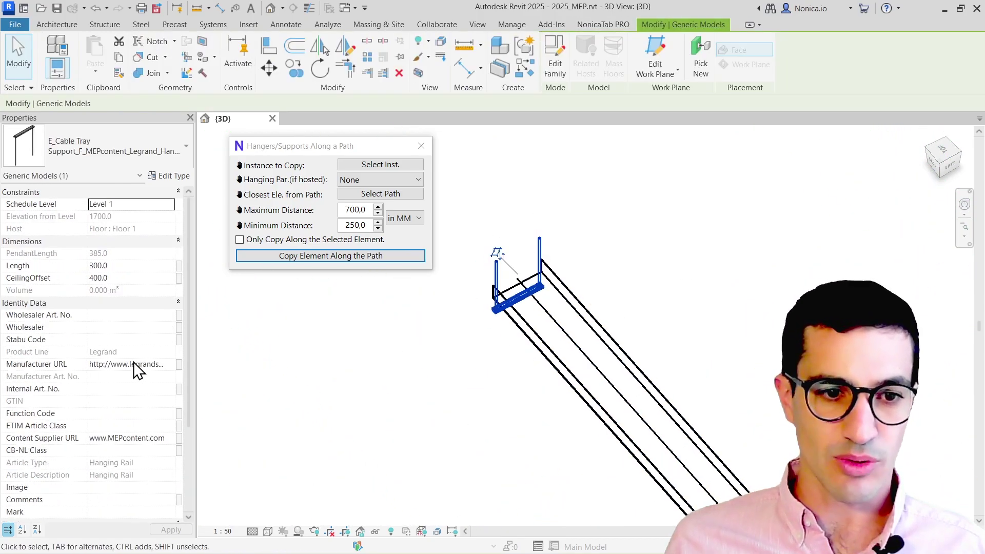
scroll(580, 230, down, 2)
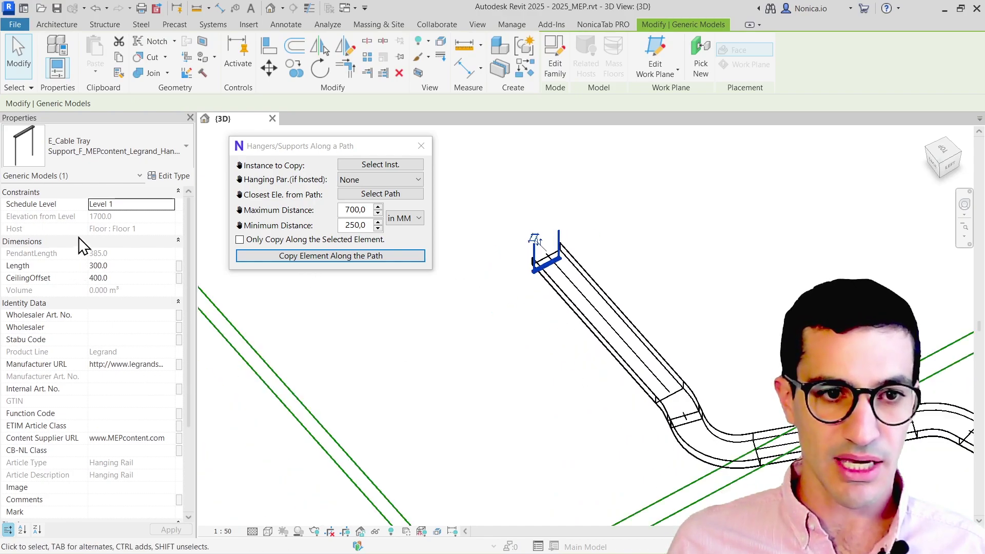
scroll(529, 291, down, 3)
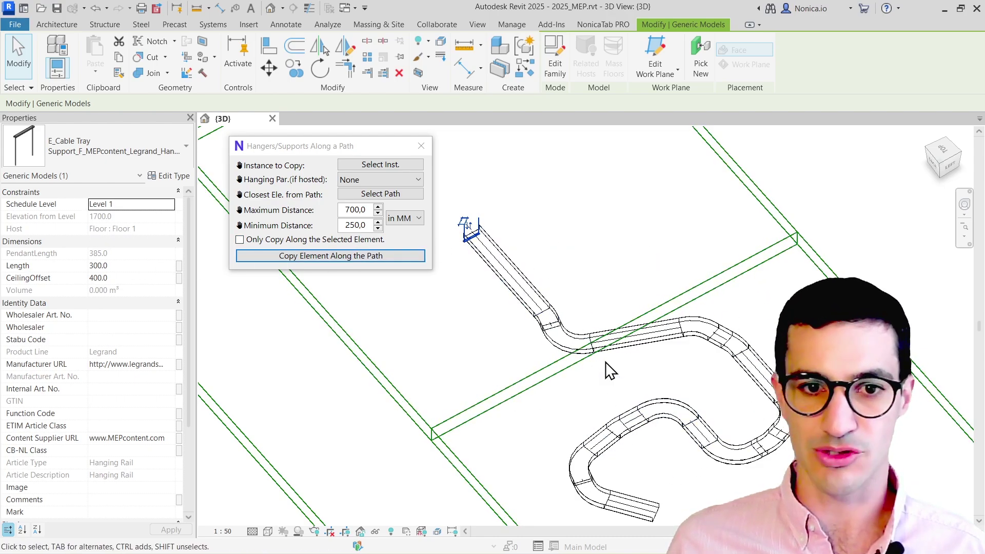
scroll(538, 226, up, 4)
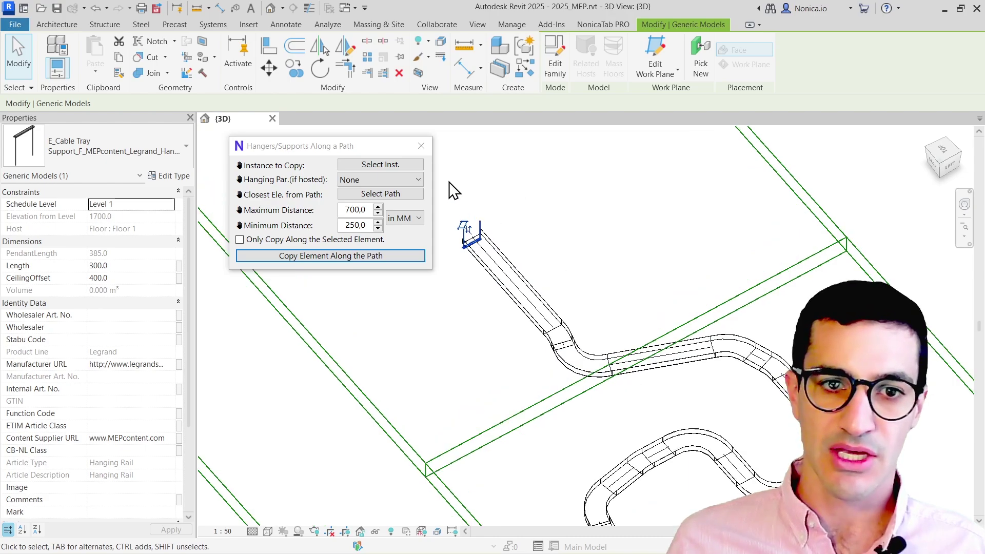
- Set the Hanging Rail support as the instance to copy, keeping Hanging Par. None
click(380, 164)
click(497, 259)
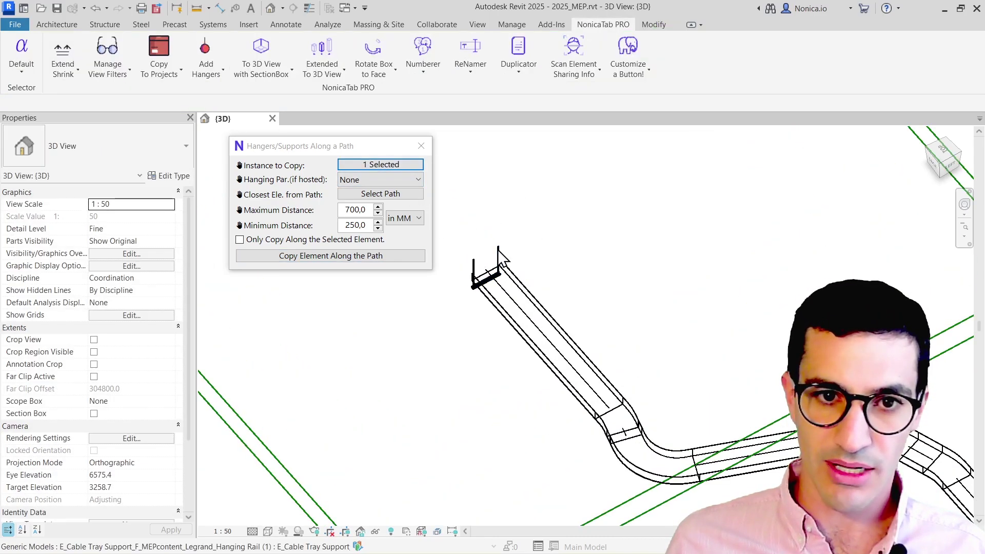
click(377, 181)
click(377, 180)
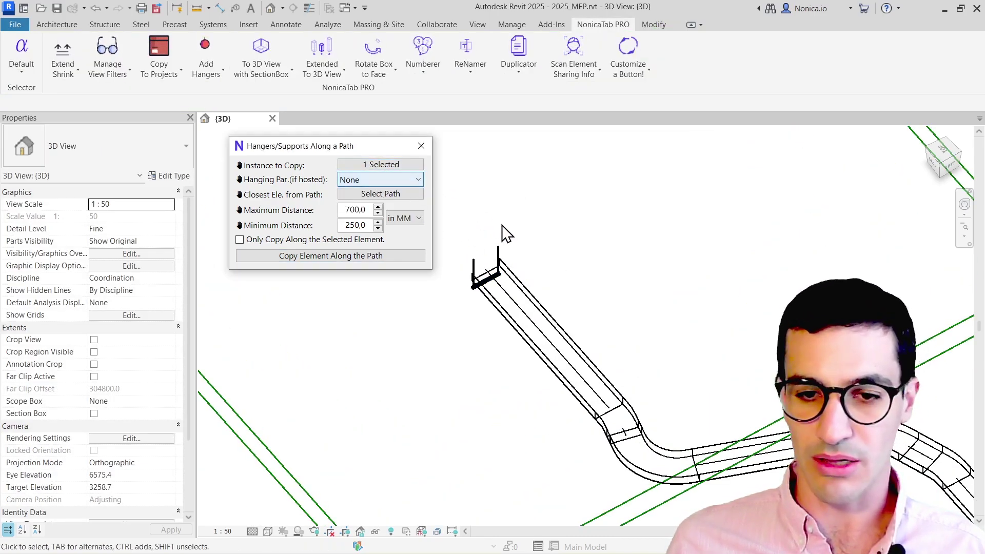
scroll(558, 259, down, 3)
scroll(551, 269, up, 2)
scroll(595, 345, down, 2)
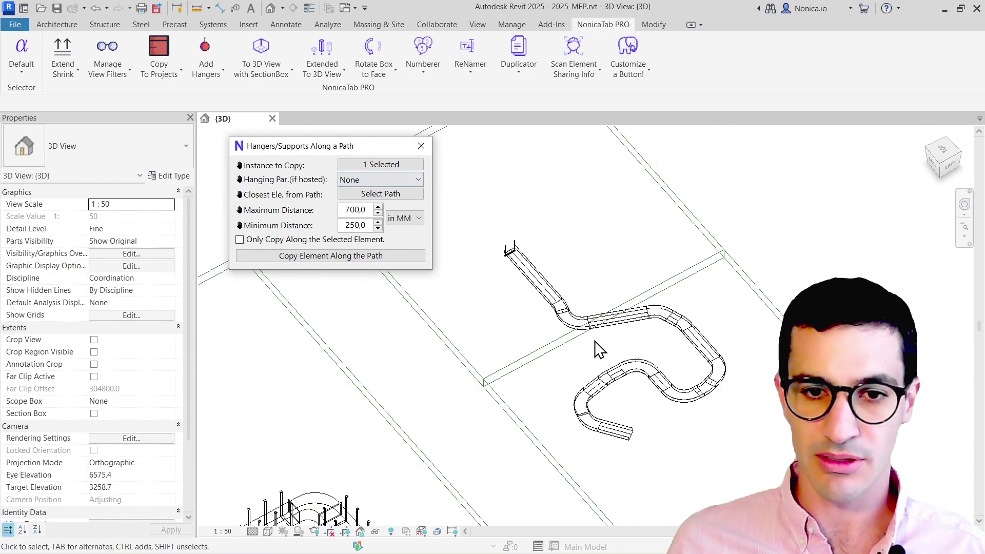
scroll(498, 246, up, 2)
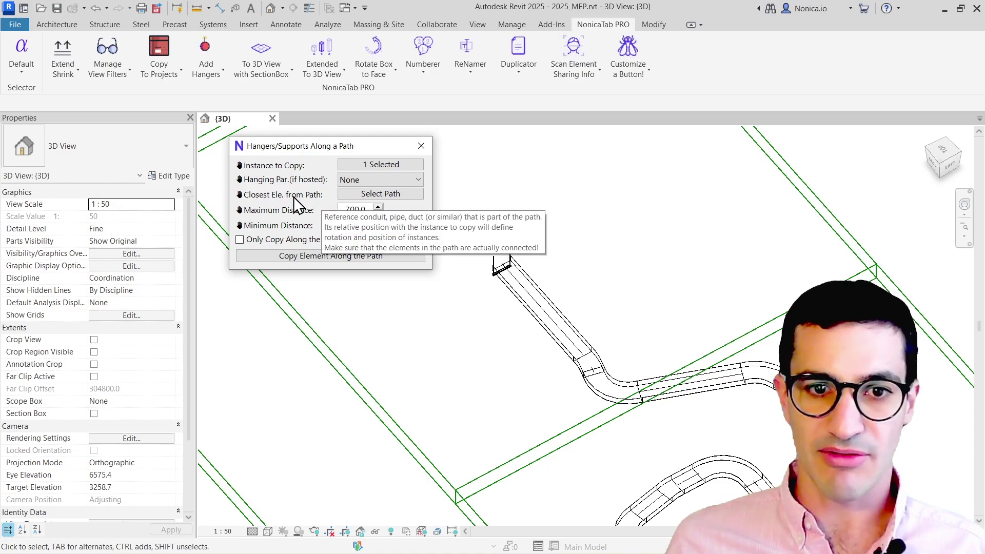
- Pick the cable tray as the path, detecting 23 connected elements
click(374, 195)
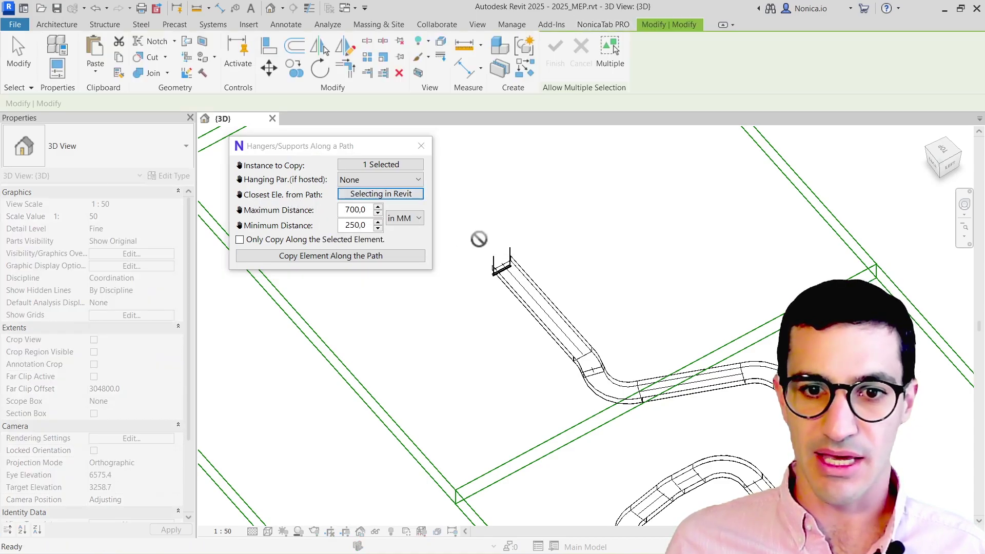
click(531, 306)
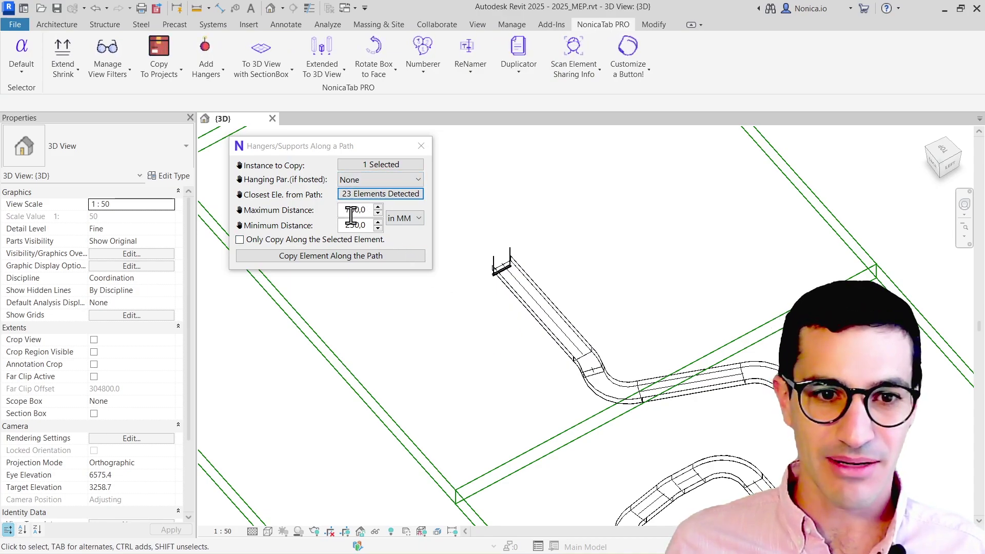
middle_drag(572, 244, 477, 187)
middle_drag(687, 354, 508, 265)
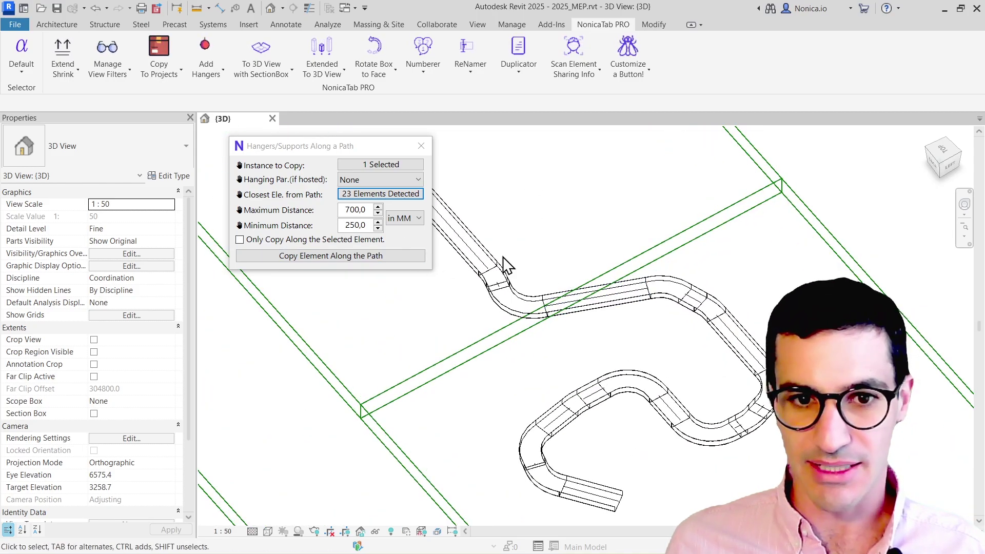
- Copy the Hanging Rail support along the whole cable tray path
click(346, 255)
scroll(547, 239, down, 2)
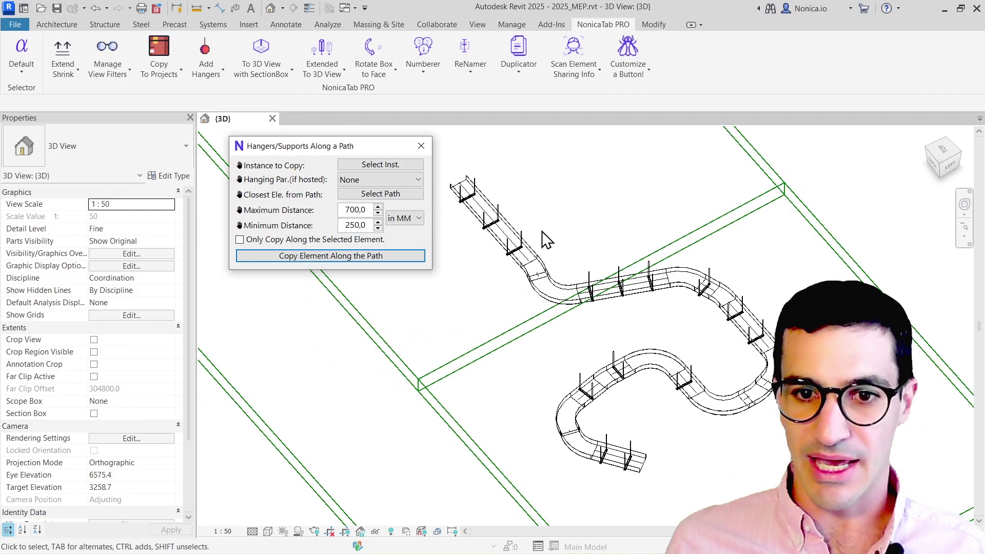
scroll(547, 240, up, 3)
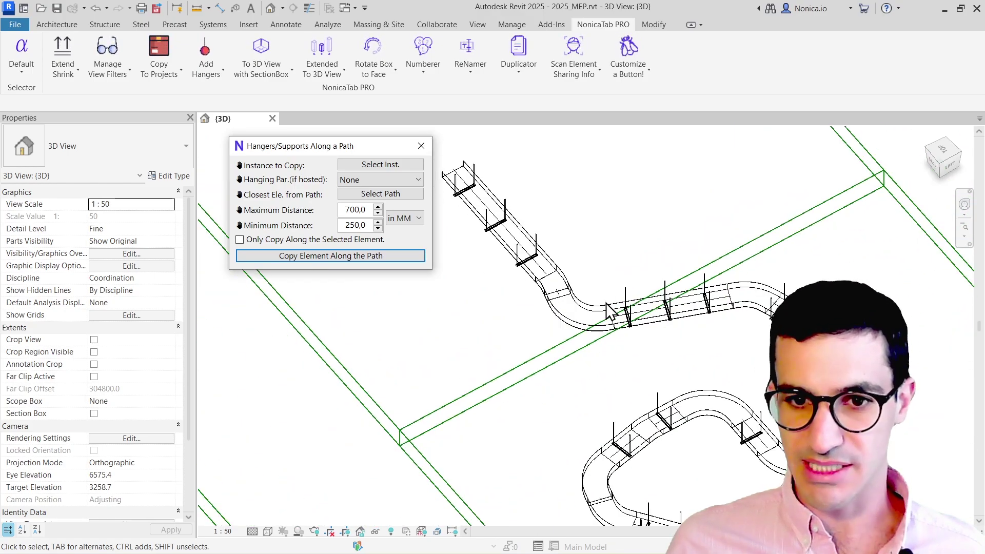
- Orbit and zoom along the cable tray to check the supports around the bends
click(528, 251)
shift+middle_drag(528, 251, 596, 326)
scroll(595, 326, up, 4)
scroll(651, 330, down, 4)
scroll(672, 385, up, 5)
scroll(673, 388, up, 4)
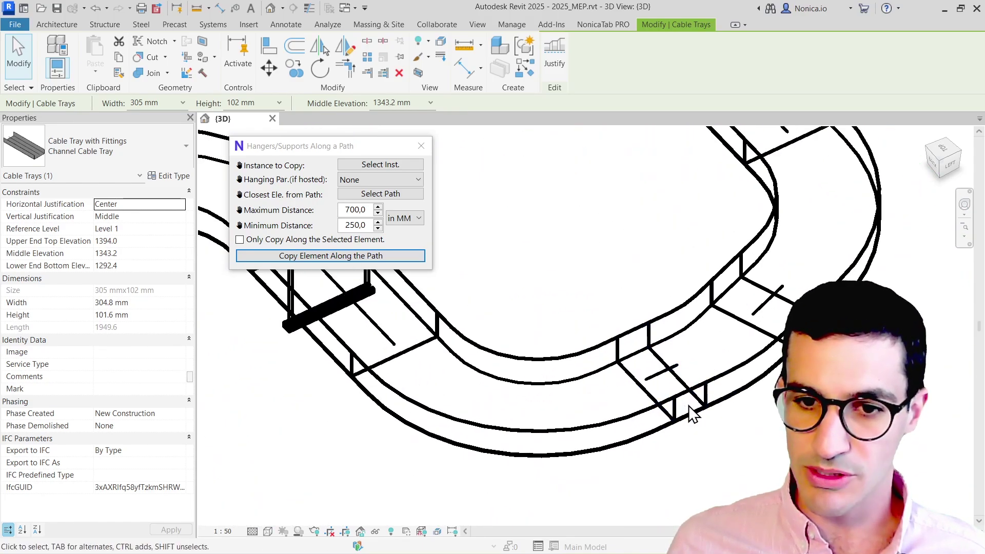
click(695, 415)
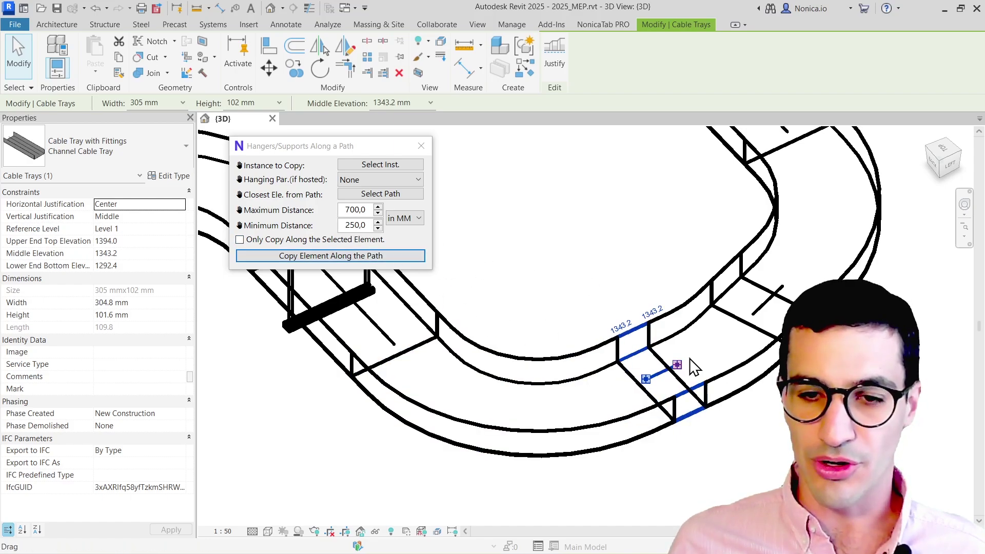
scroll(695, 366, down, 6)
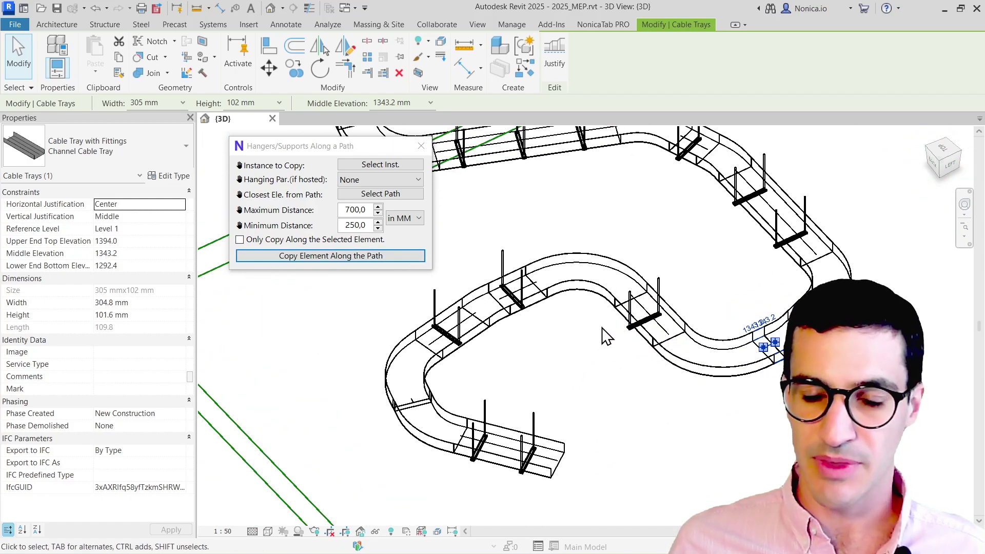
scroll(462, 405, up, 4)
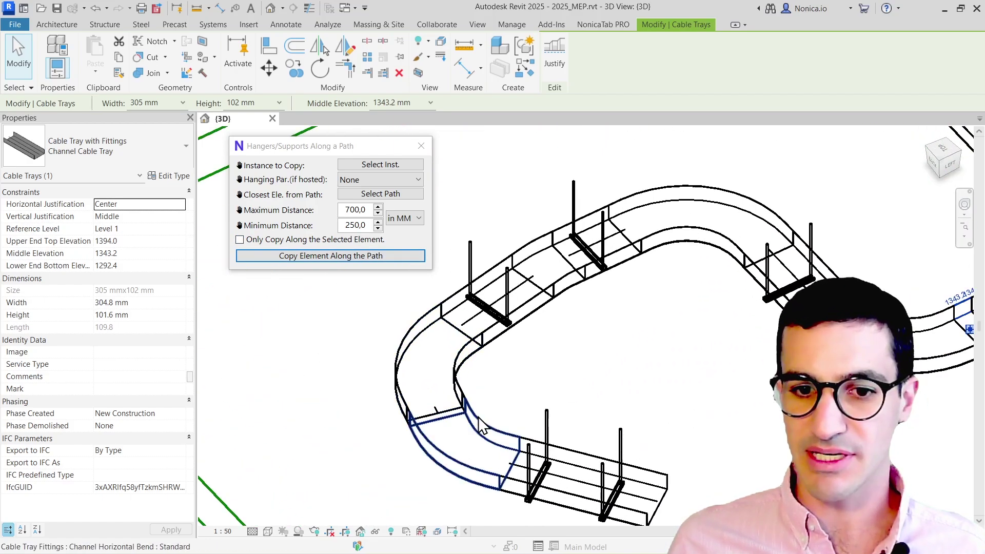
scroll(457, 390, down, 5)
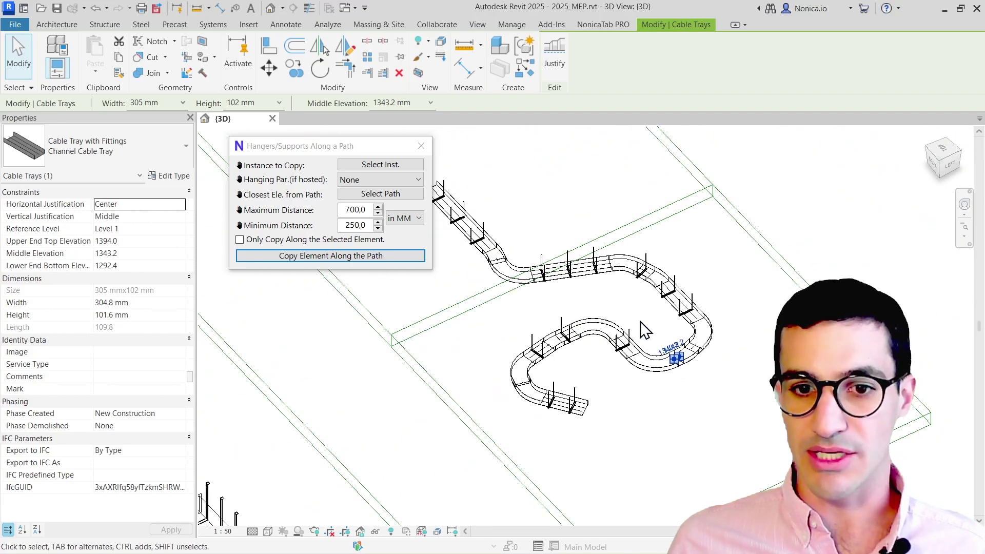
scroll(645, 330, up, 5)
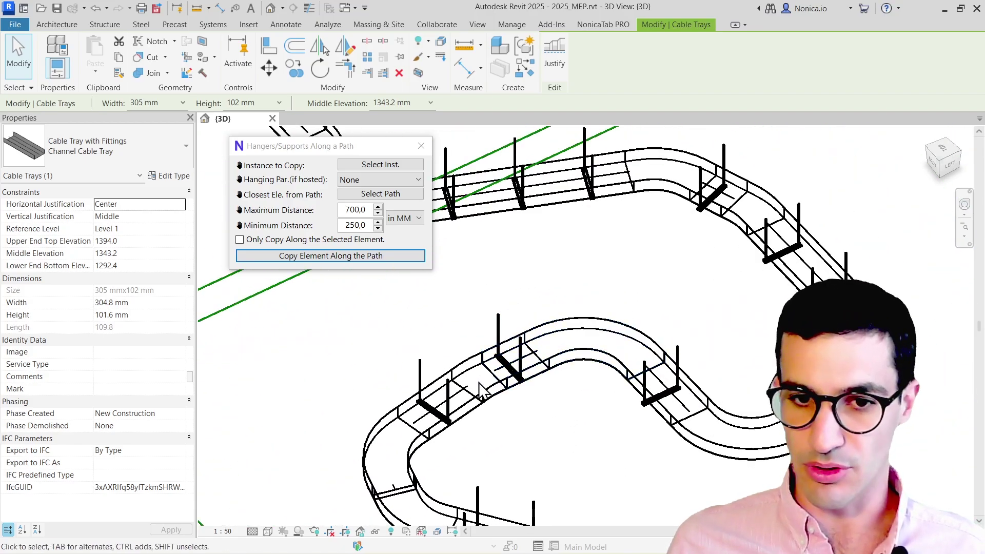
scroll(487, 383, down, 6)
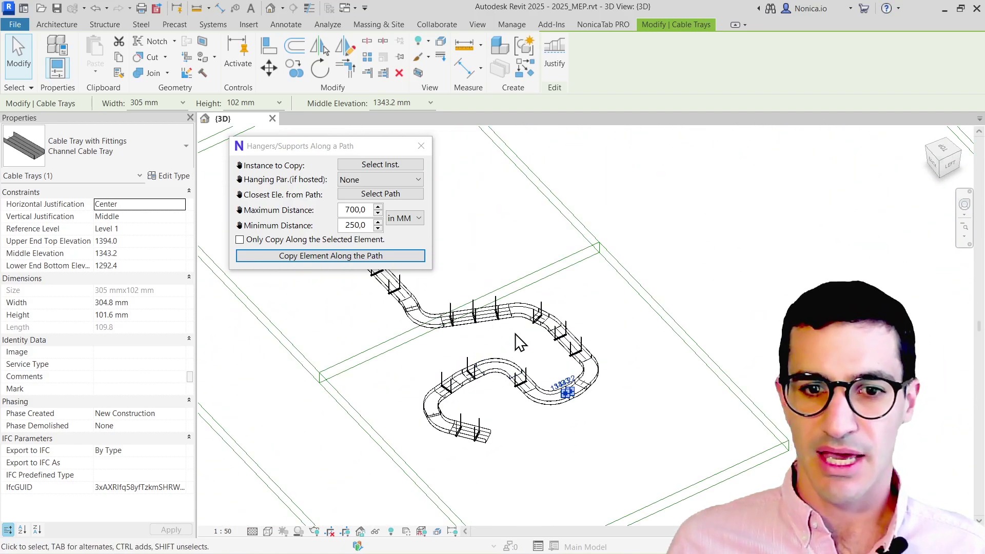
- Pick the Hilti MP-MRXI pipe clamp on the large pipe run as the Instance to Copy
scroll(507, 367, down, 1)
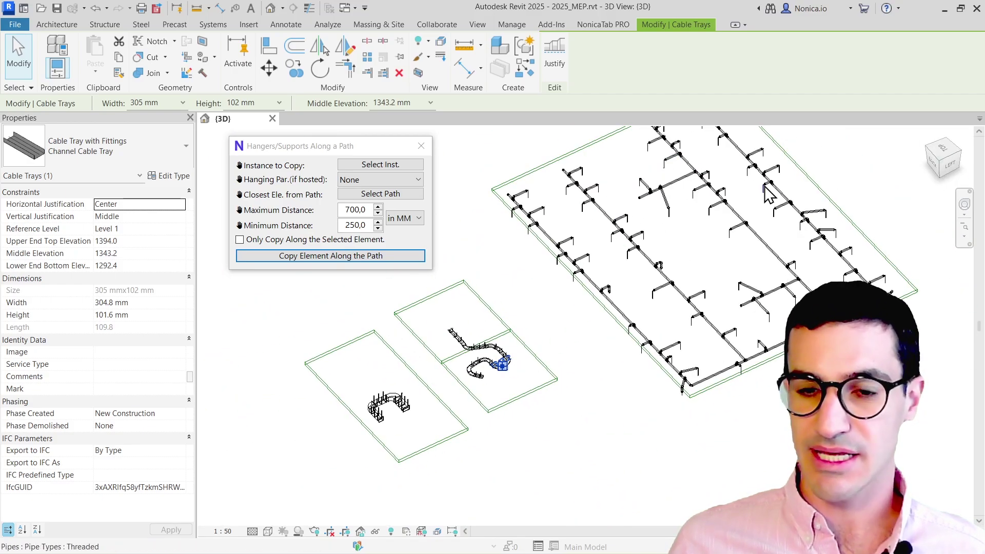
scroll(570, 182, up, 5)
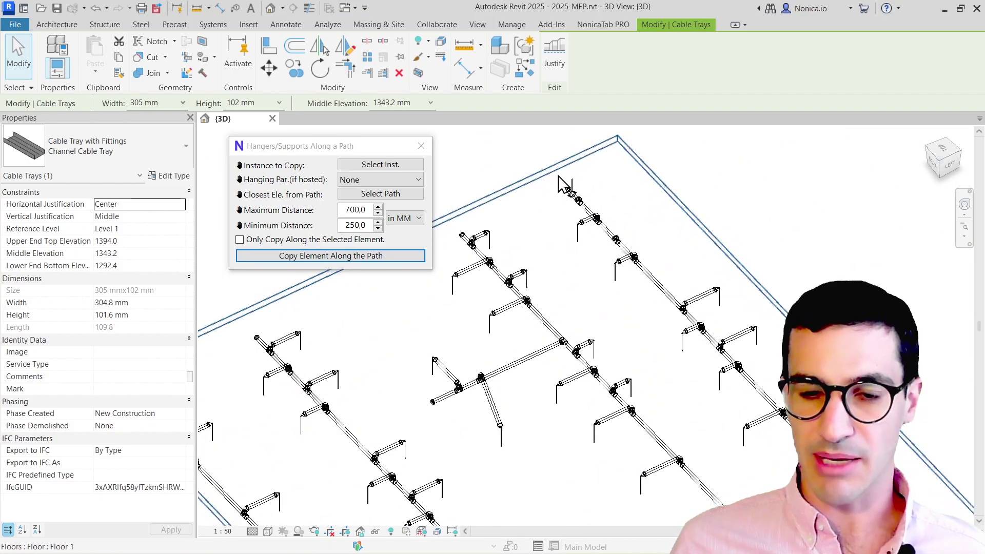
scroll(563, 185, down, 4)
shift+middle_drag(728, 310, 519, 246)
scroll(708, 449, up, 5)
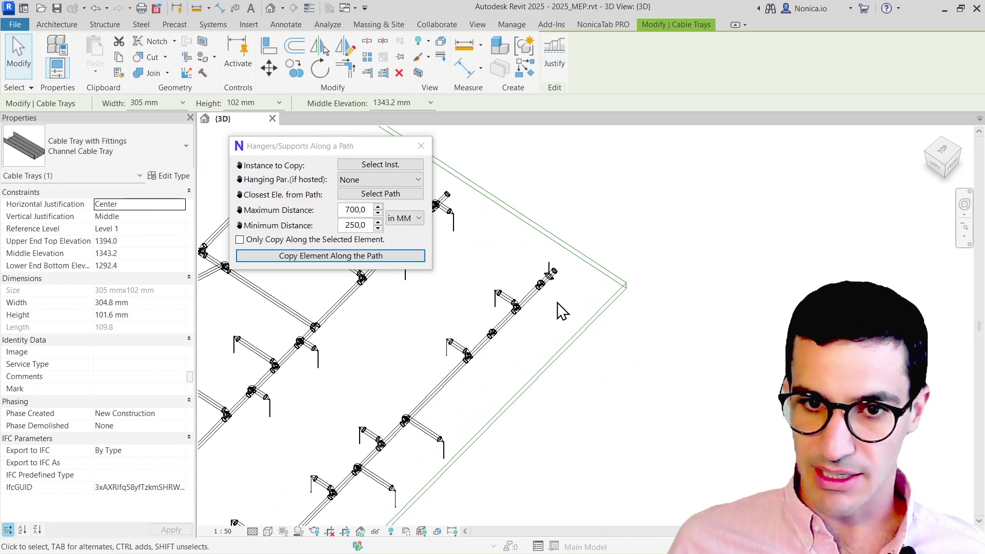
scroll(563, 306, up, 2)
click(381, 165)
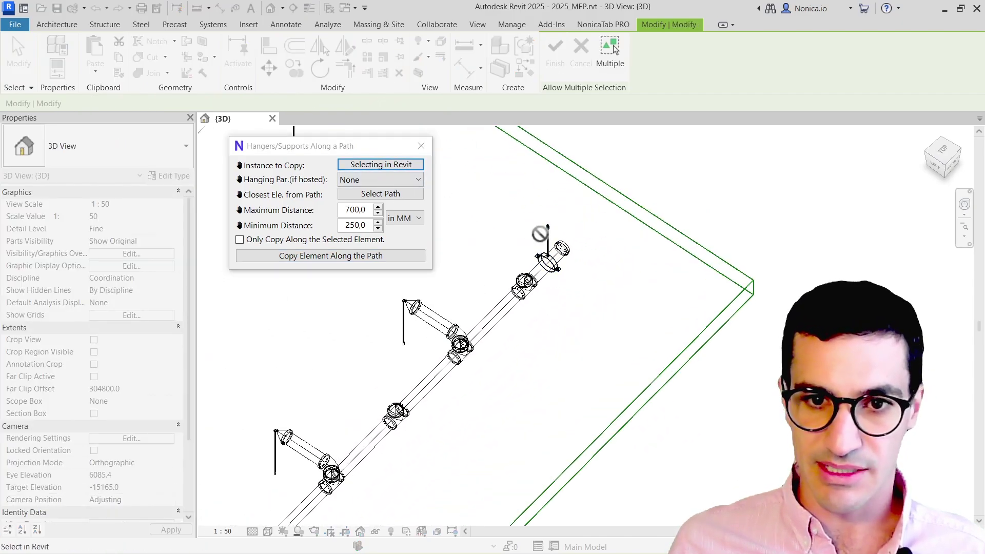
click(544, 242)
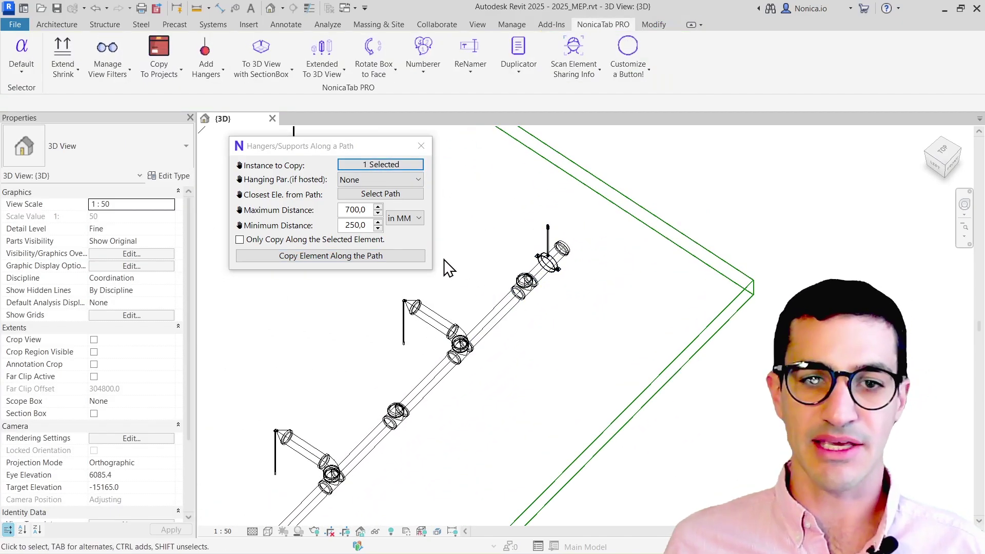
click(563, 277)
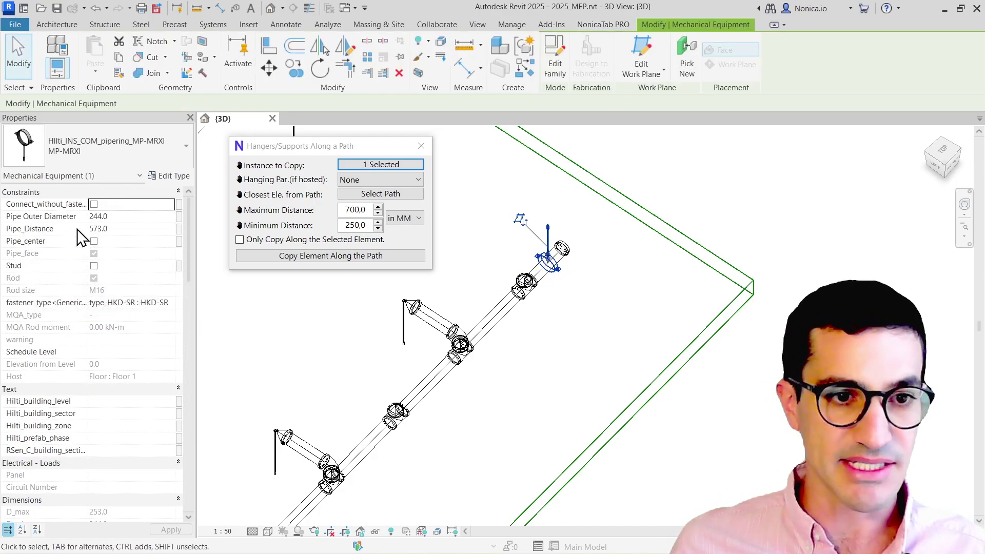
scroll(531, 239, up, 4)
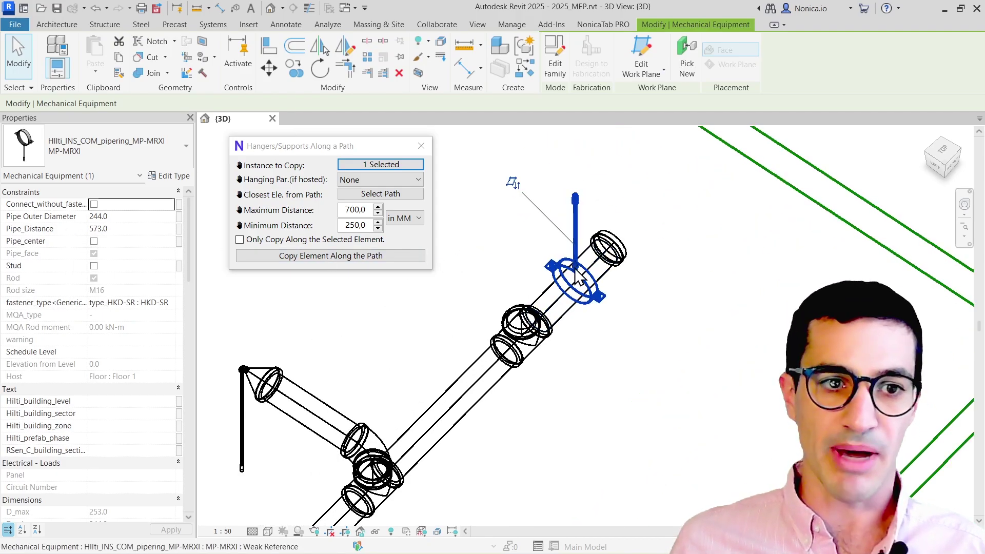
- Set the Hanging Par. dropdown to Pipe_Distance
click(393, 175)
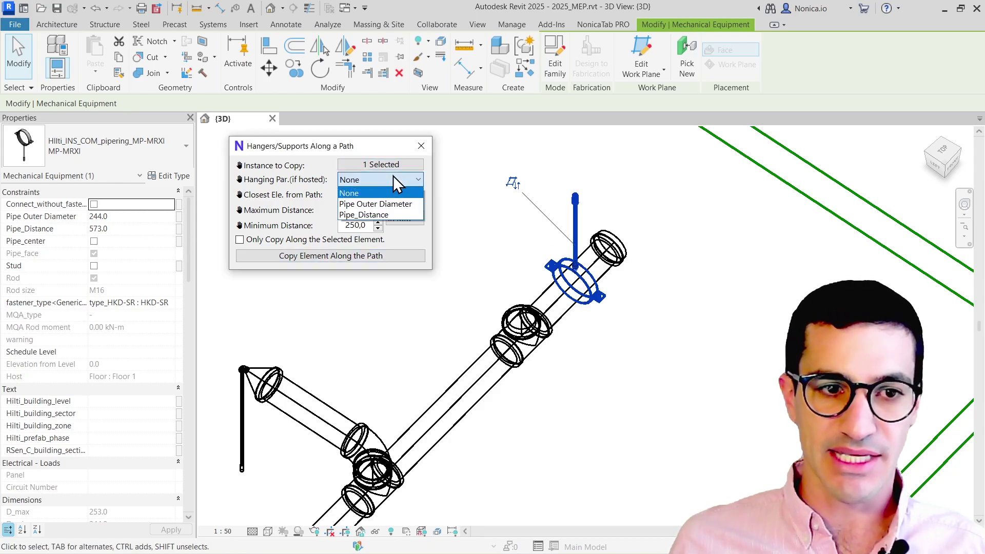
click(370, 213)
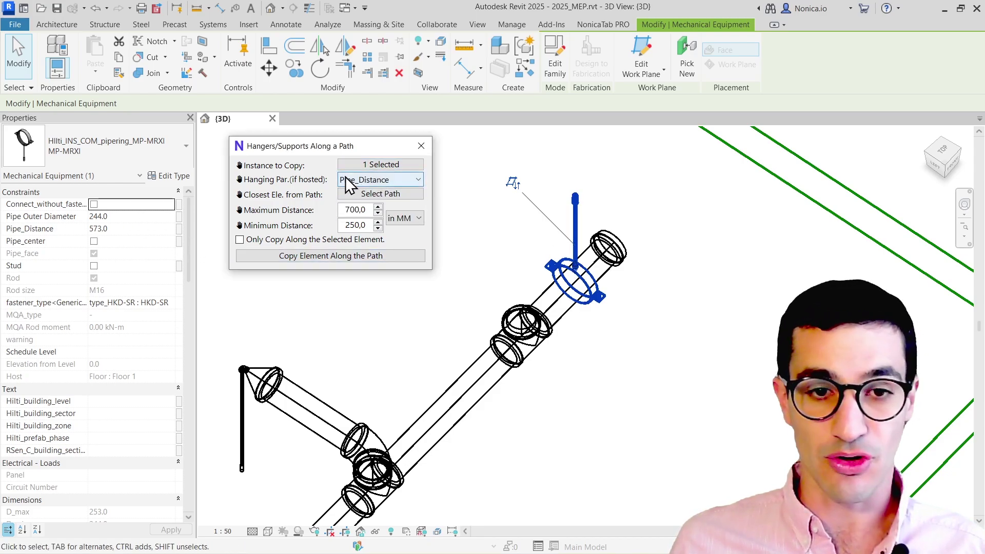
scroll(634, 290, down, 2)
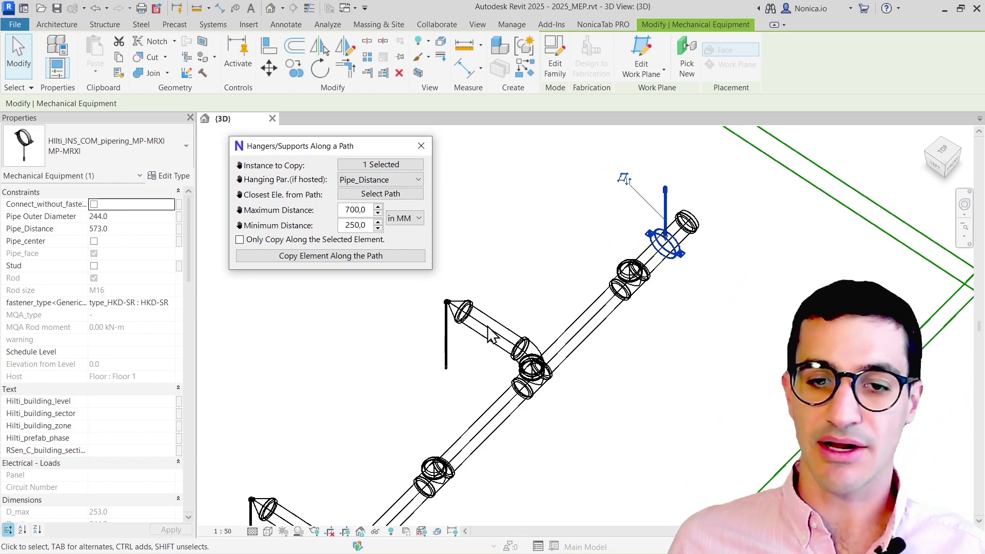
scroll(490, 333, up, 1)
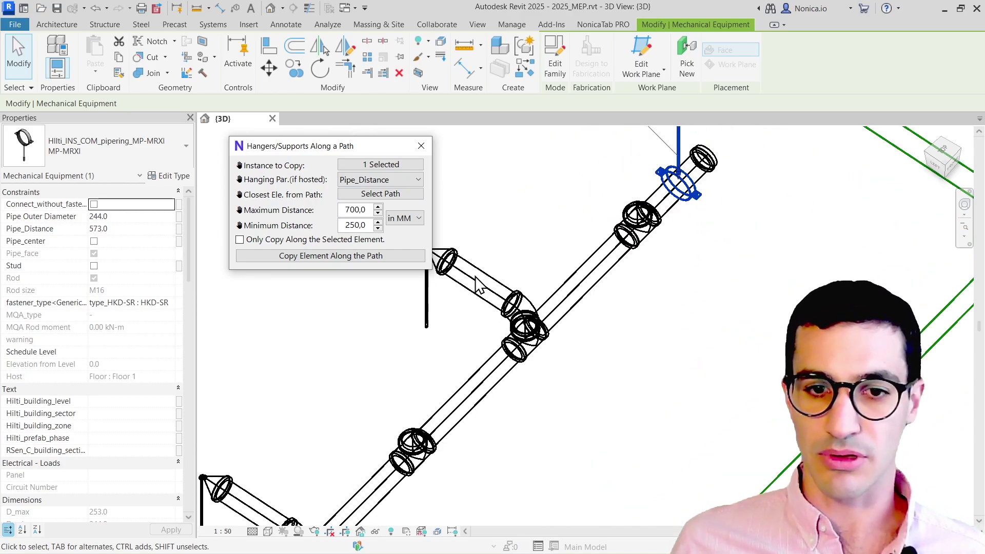
- Orbit the 3D view to a top-front angle on the pipe run
shift+middle_drag(513, 340, 591, 233)
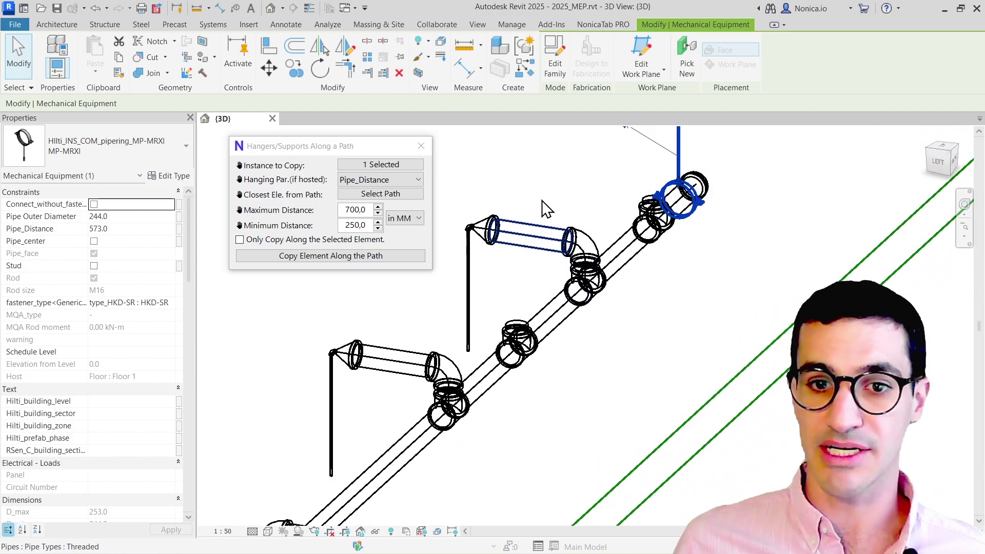
scroll(694, 197, down, 2)
shift+middle_drag(690, 190, 624, 313)
- Pick the pipe network (532 elements) as the path and copy the Hilti clamp hanger along it
click(370, 197)
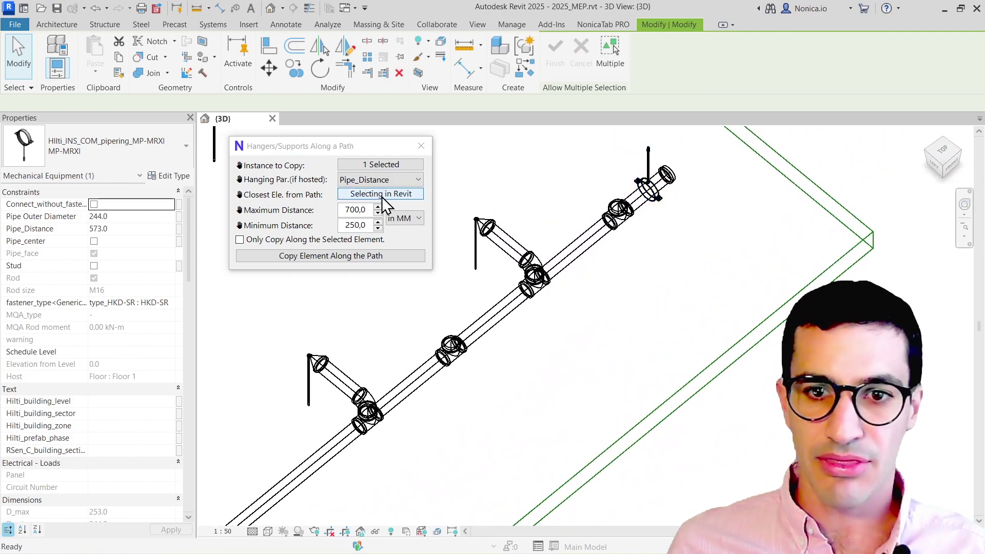
scroll(666, 224, up, 3)
click(665, 225)
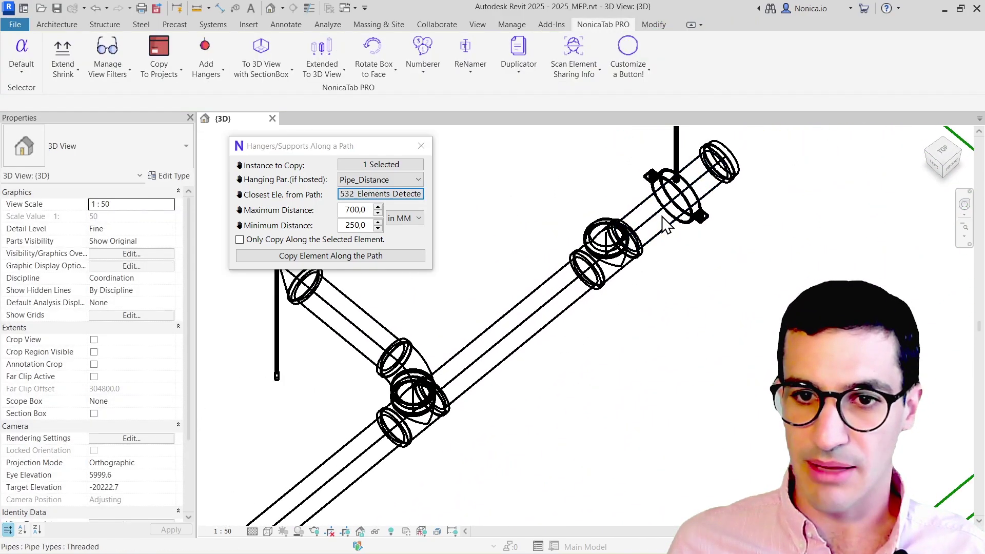
scroll(666, 224, down, 4)
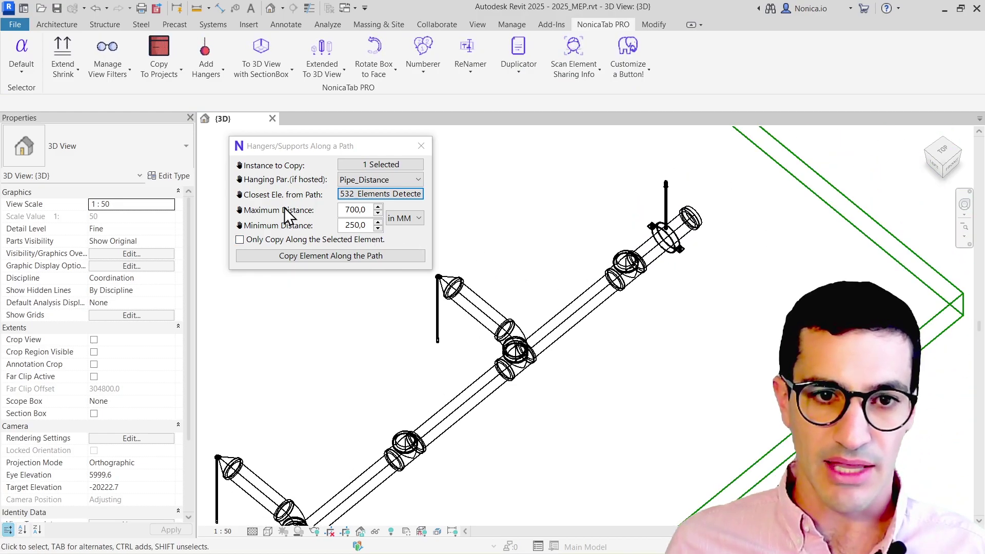
click(331, 255)
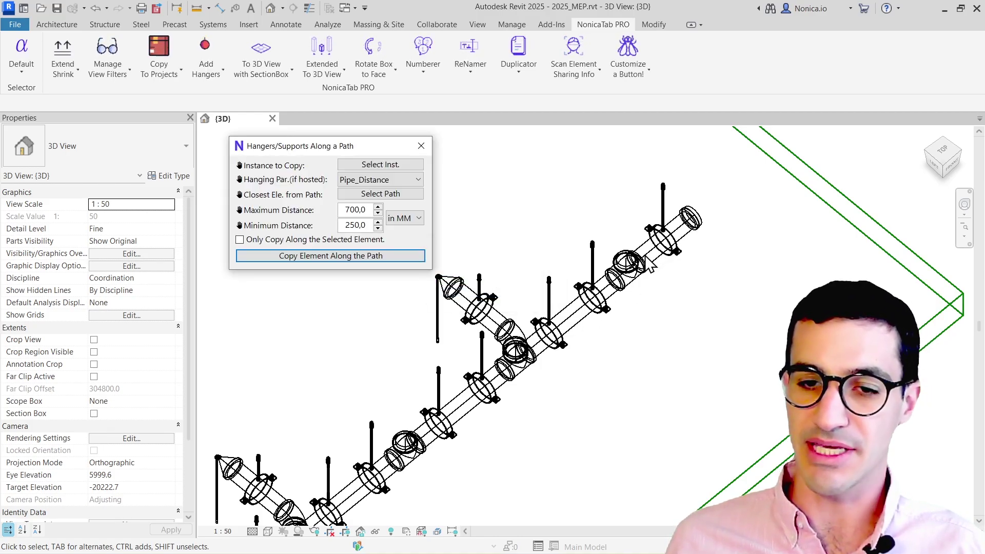
scroll(650, 266, up, 3)
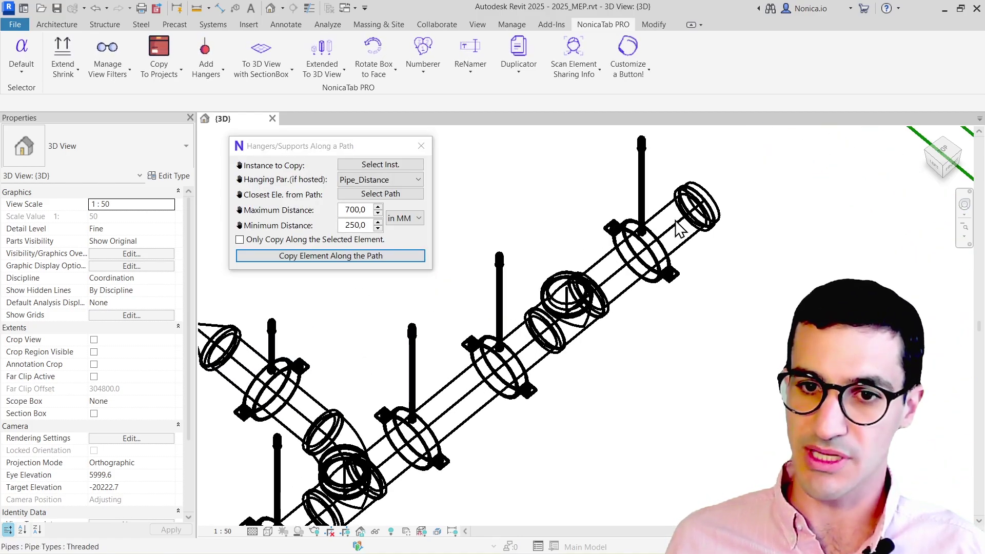
click(680, 229)
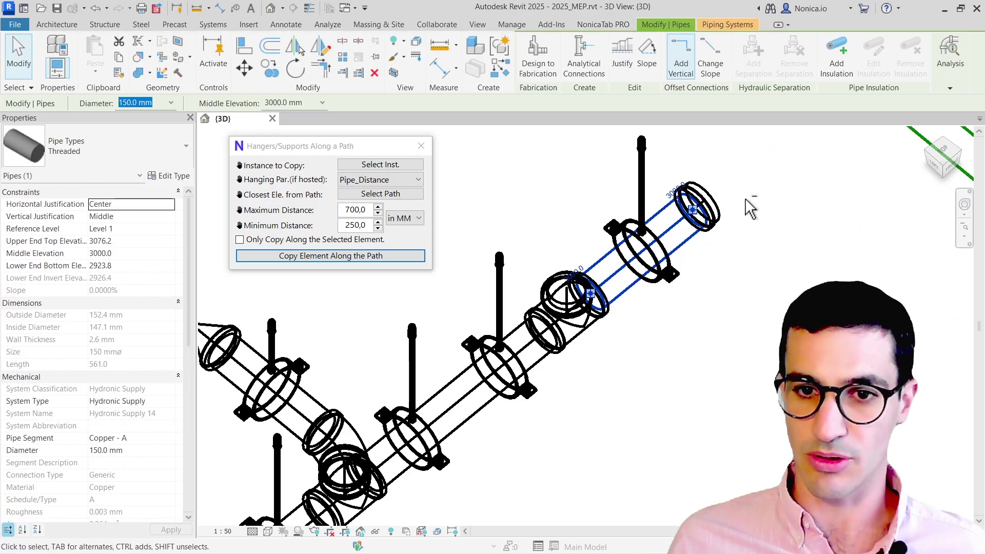
shift+middle_drag(750, 208, 677, 367)
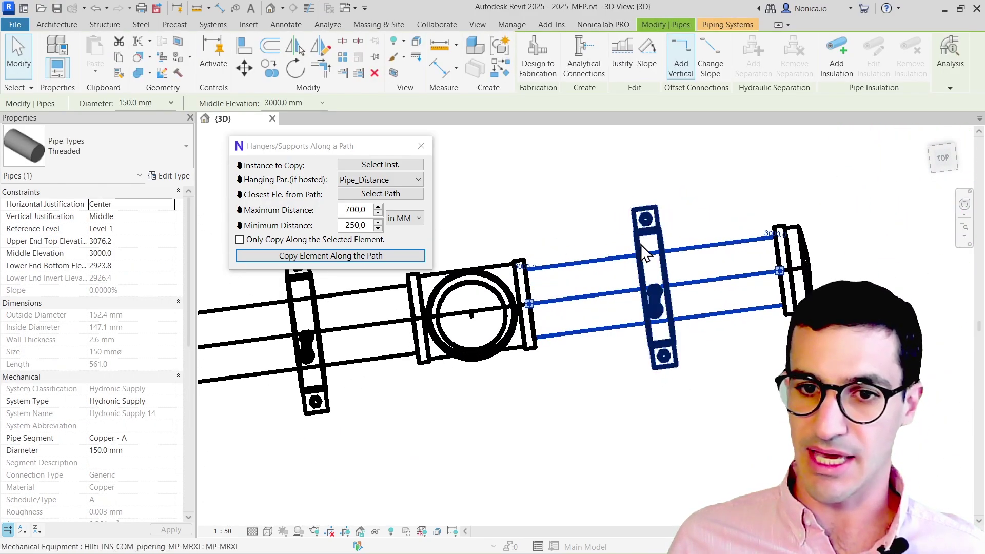
scroll(710, 270, down, 3)
scroll(526, 273, up, 1)
shift+middle_drag(526, 273, 804, 143)
scroll(519, 272, up, 2)
scroll(579, 272, up, 4)
click(605, 259)
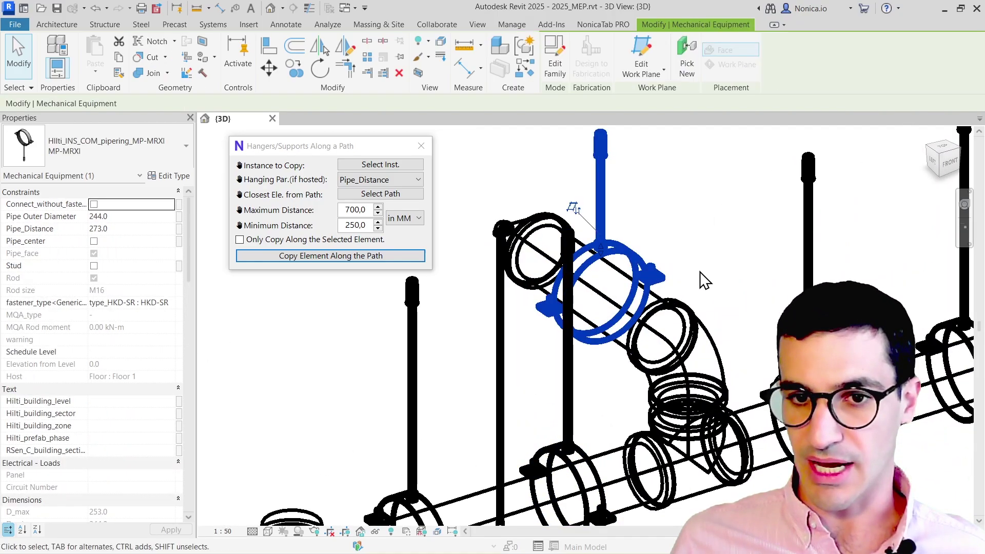
scroll(702, 278, down, 5)
shift+middle_drag(701, 277, 754, 352)
scroll(719, 363, down, 6)
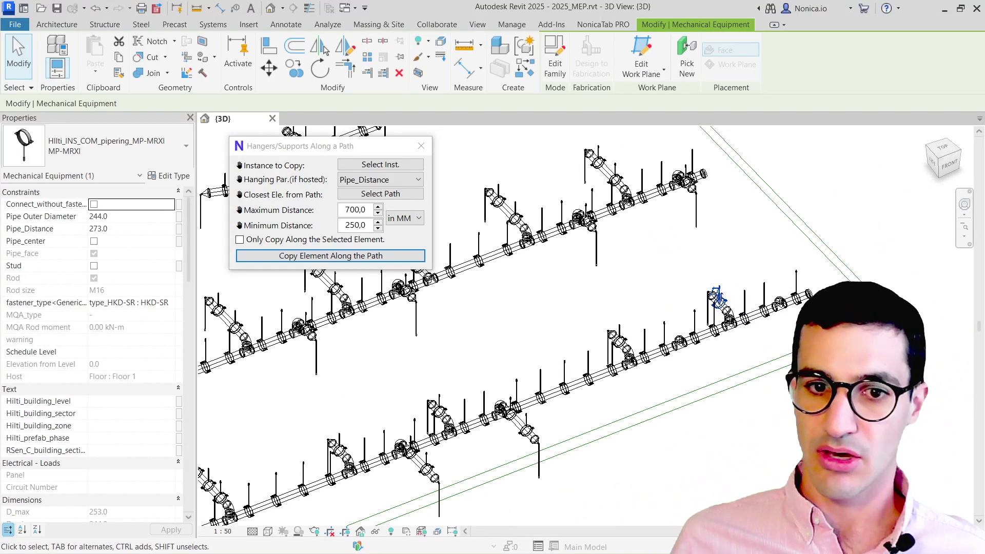
scroll(622, 330, down, 5)
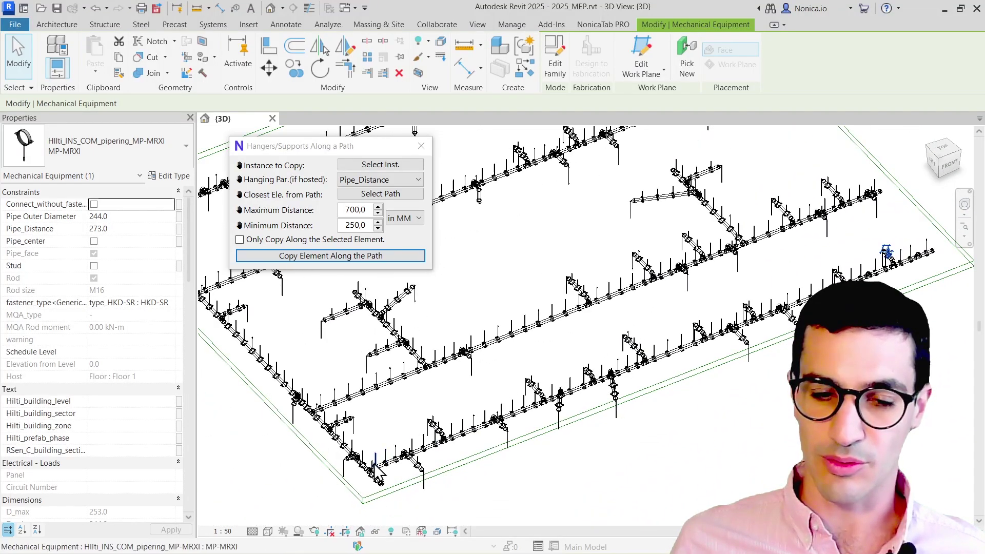
scroll(374, 480, up, 8)
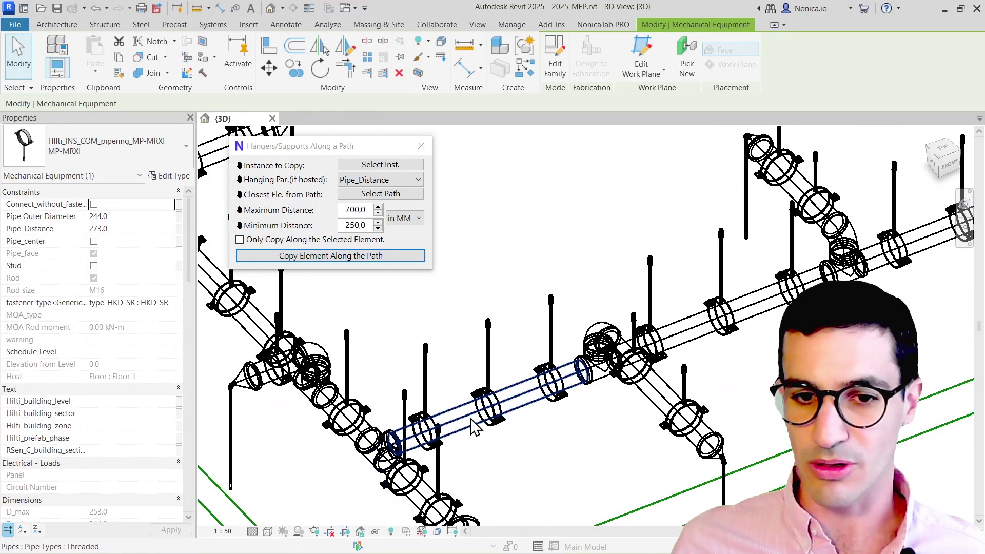
scroll(477, 425, down, 8)
middle_drag(620, 333, 639, 347)
scroll(618, 341, up, 5)
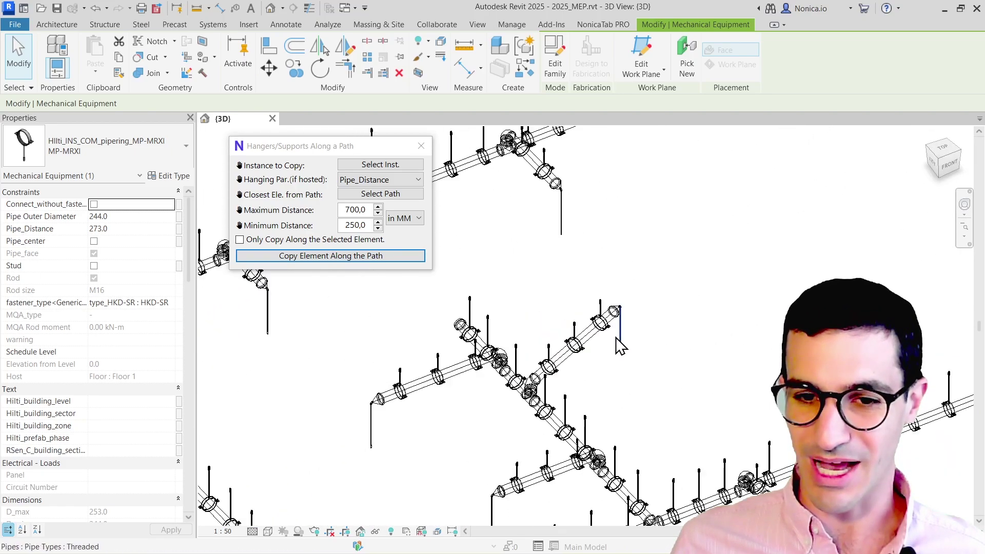
scroll(615, 338, down, 5)
scroll(610, 349, up, 6)
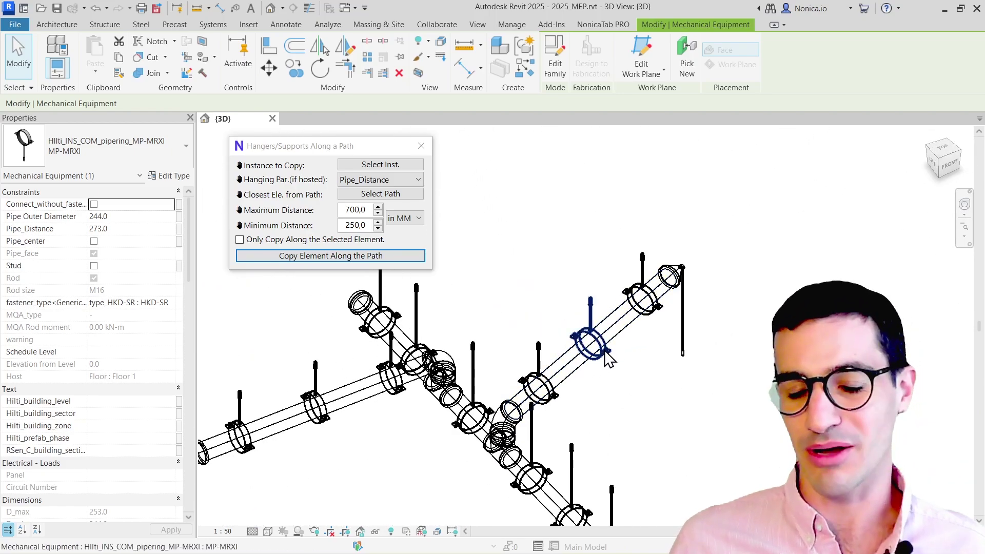
scroll(616, 360, down, 5)
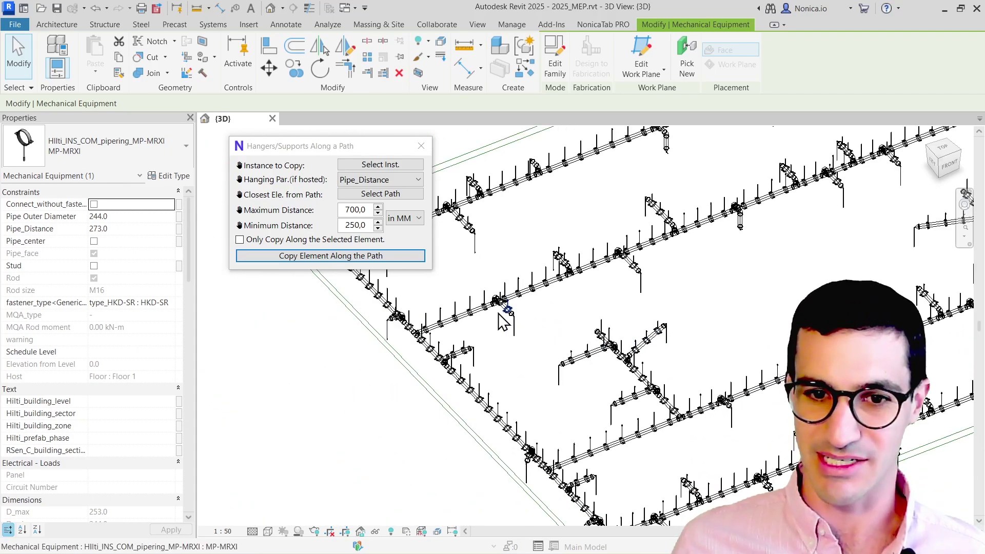
scroll(500, 318, up, 6)
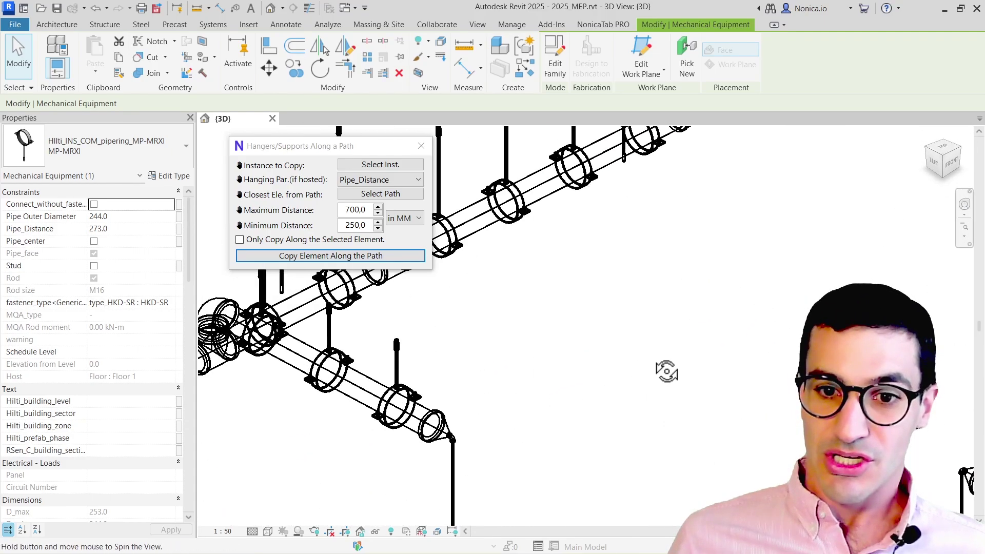
scroll(643, 315, down, 8)
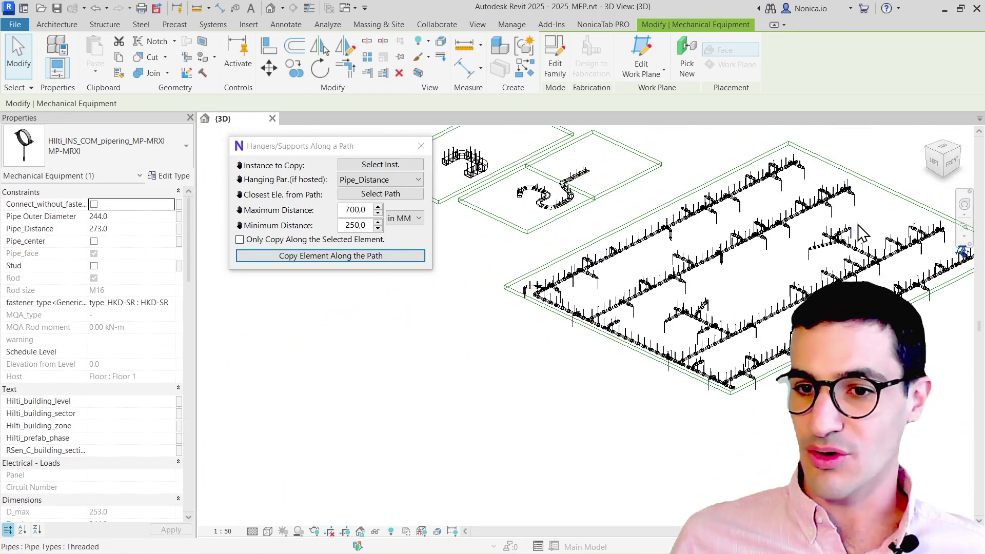
scroll(862, 234, up, 4)
scroll(735, 385, up, 3)
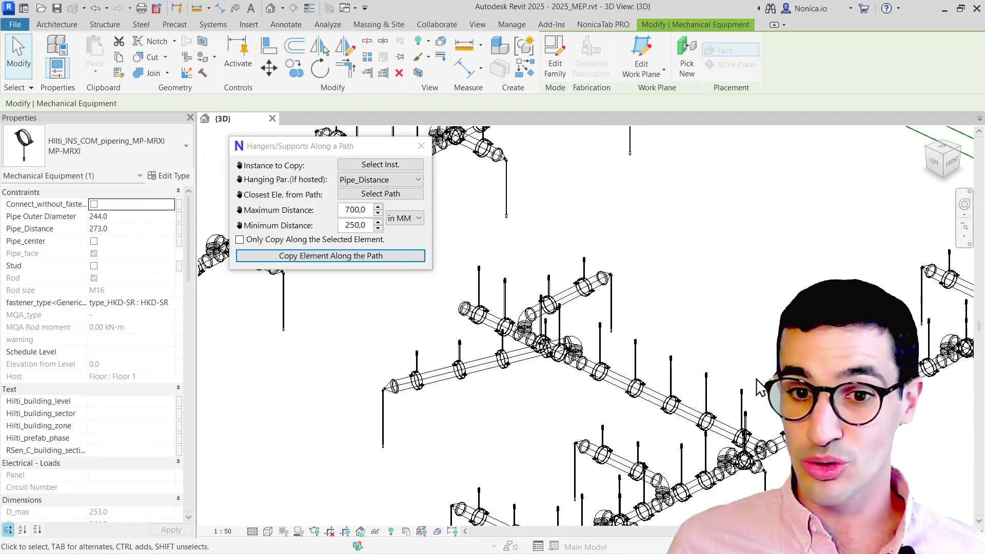
scroll(723, 359, down, 2)
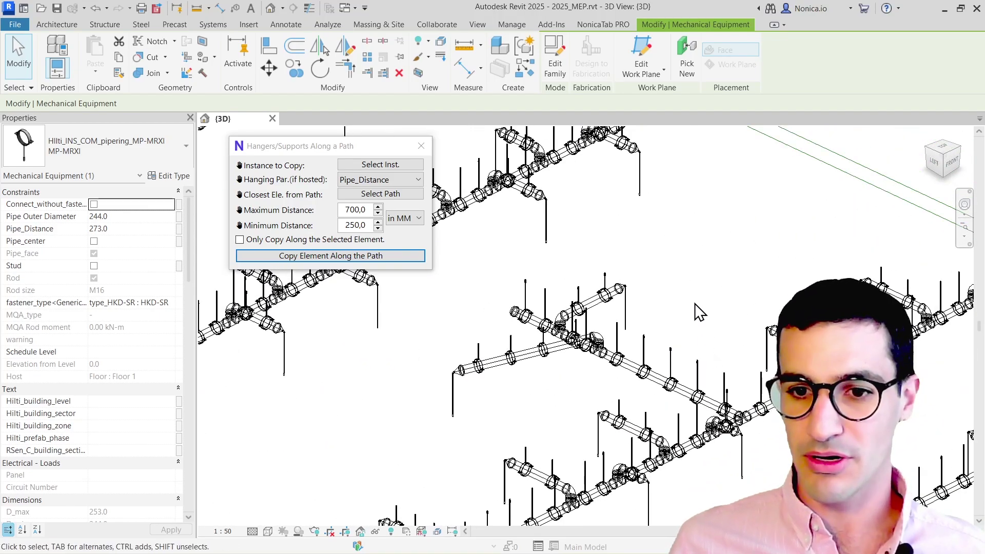
scroll(697, 308, down, 1)
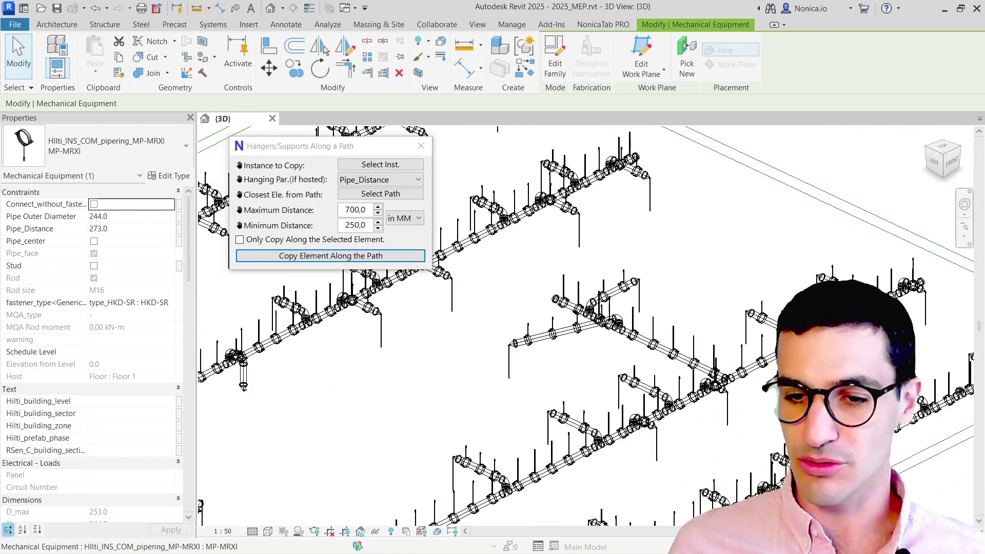
scroll(585, 328, up, 2)
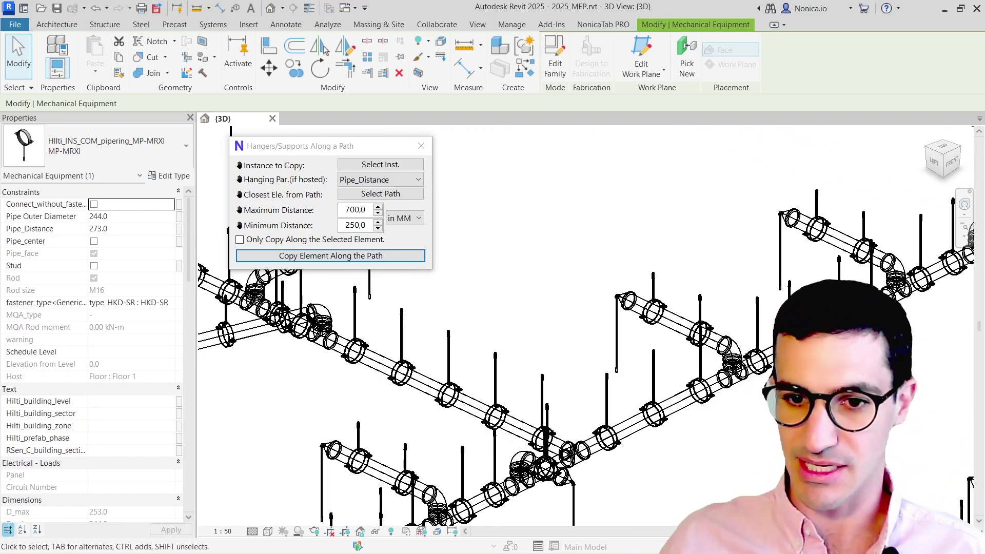
scroll(707, 281, down, 3)
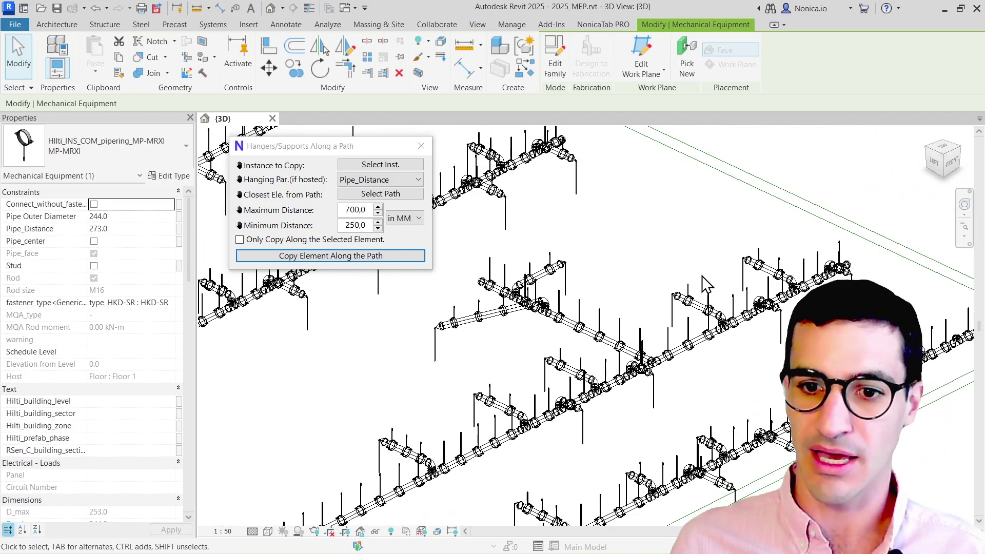
scroll(707, 280, up, 4)
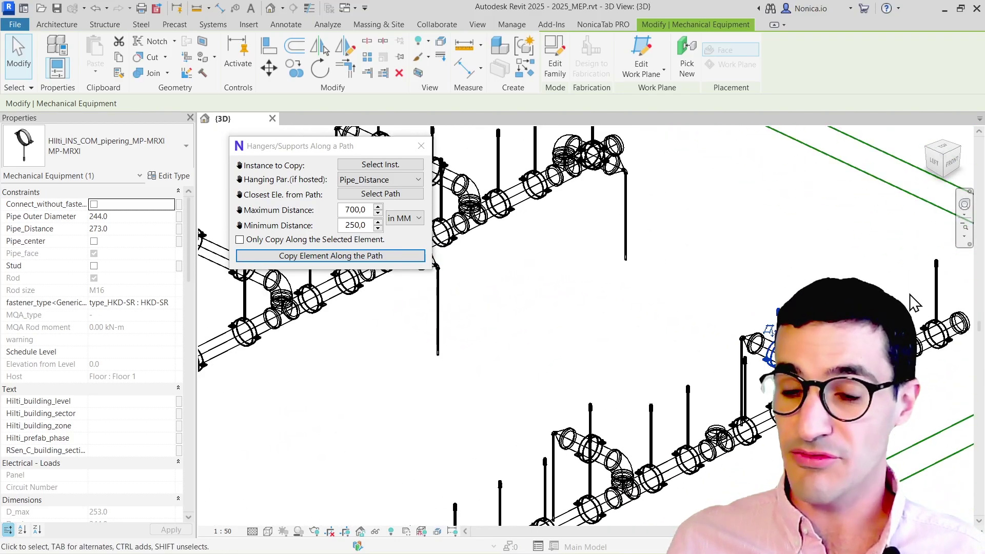